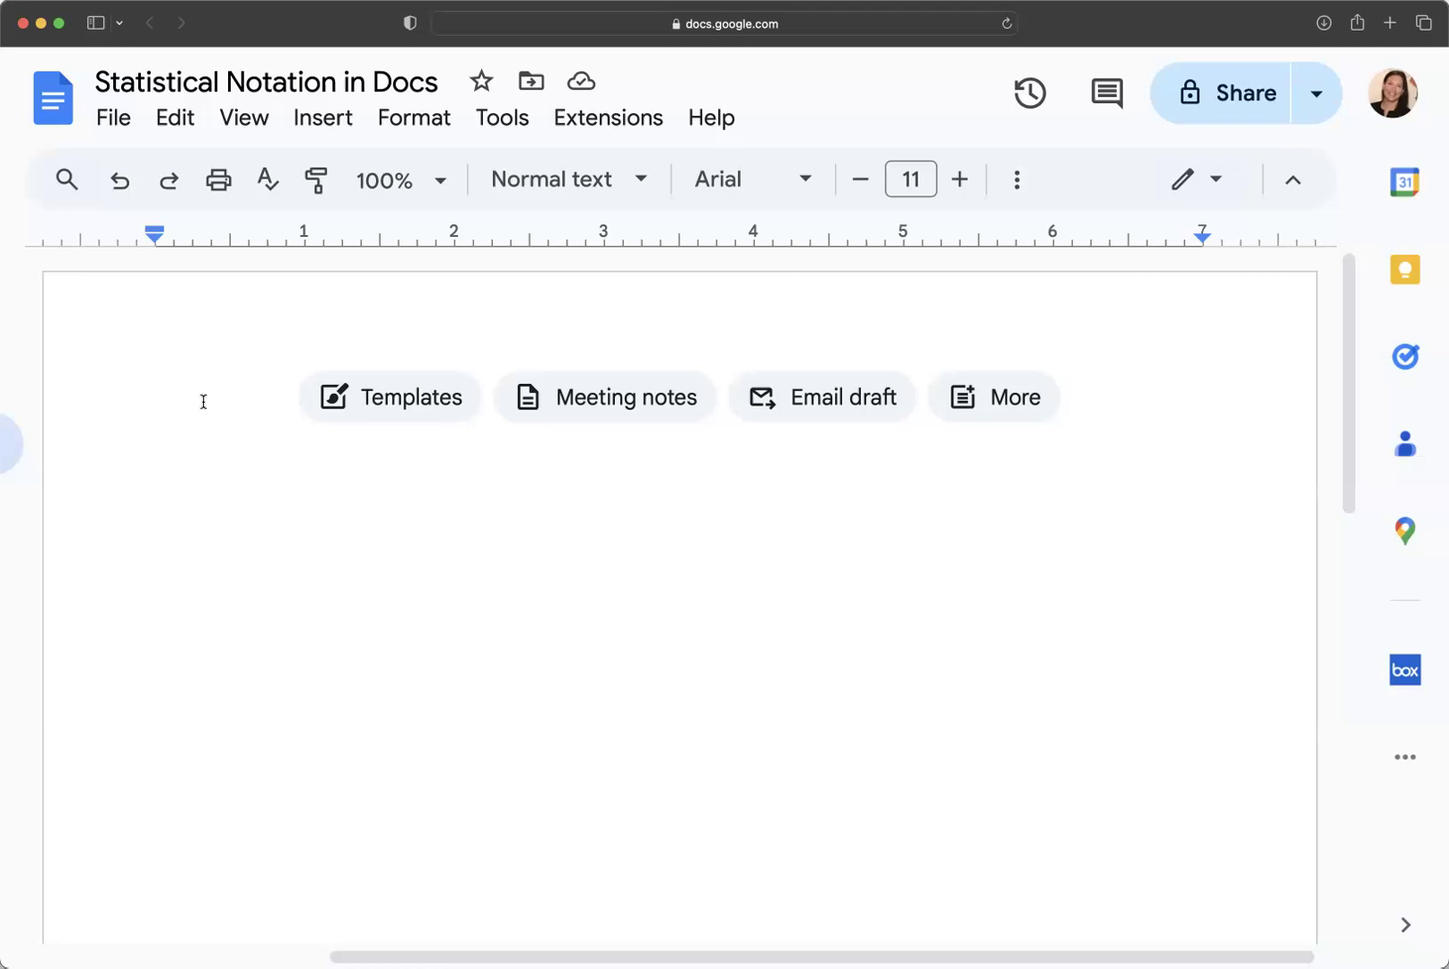
Type 'APA notation: X^2' on the top line, correcting typos in 'notation'.
type("APA ")
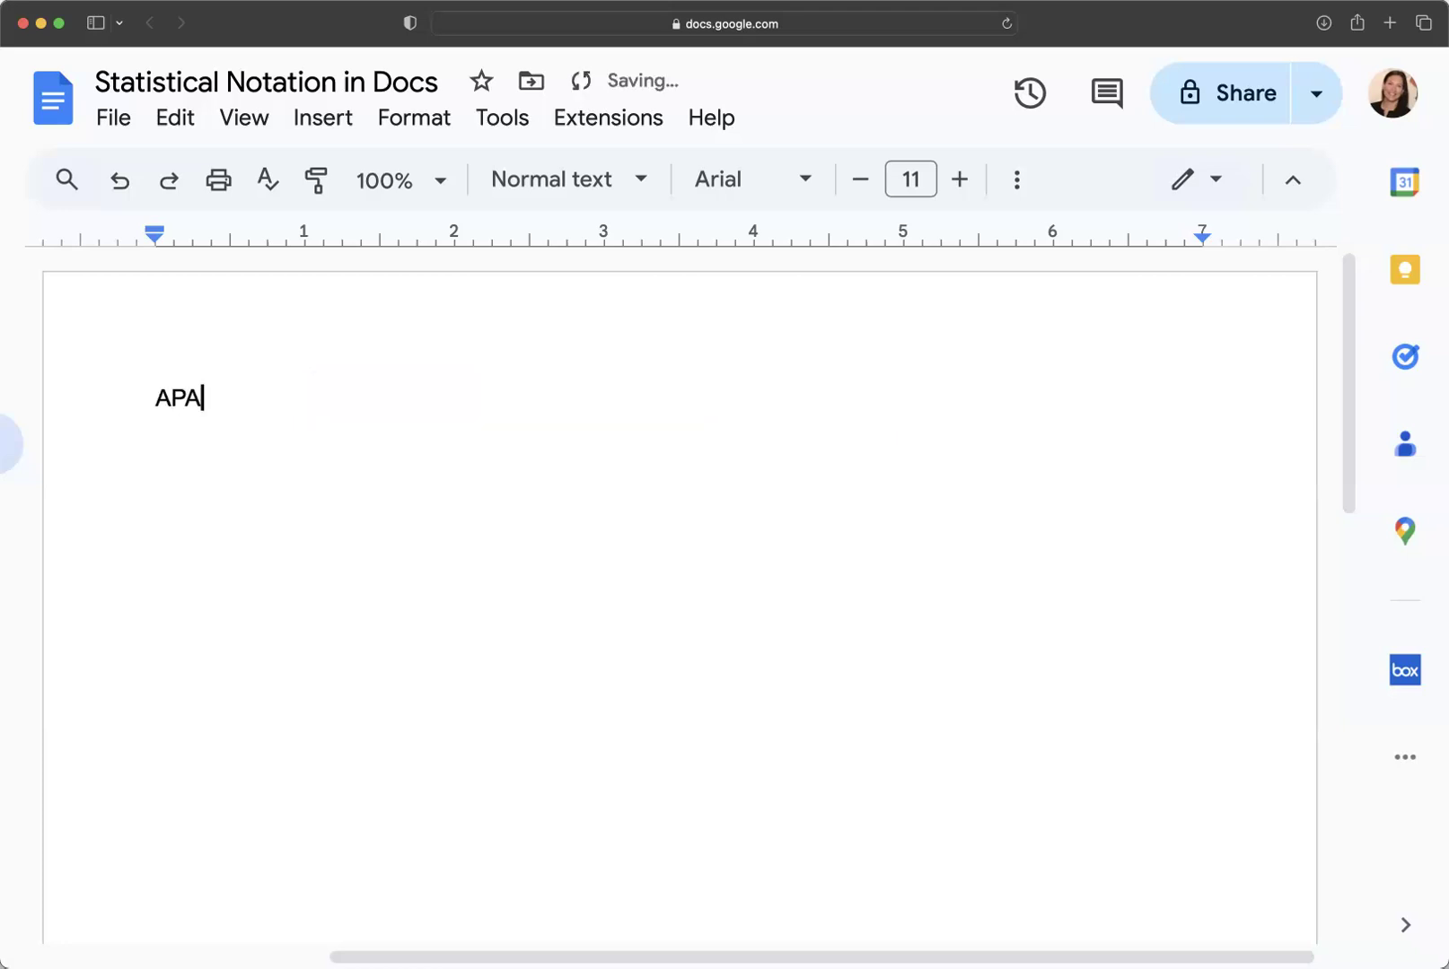
type("notai")
key("BackSpace")
type("otai")
key("BackSpace")
type("tion")
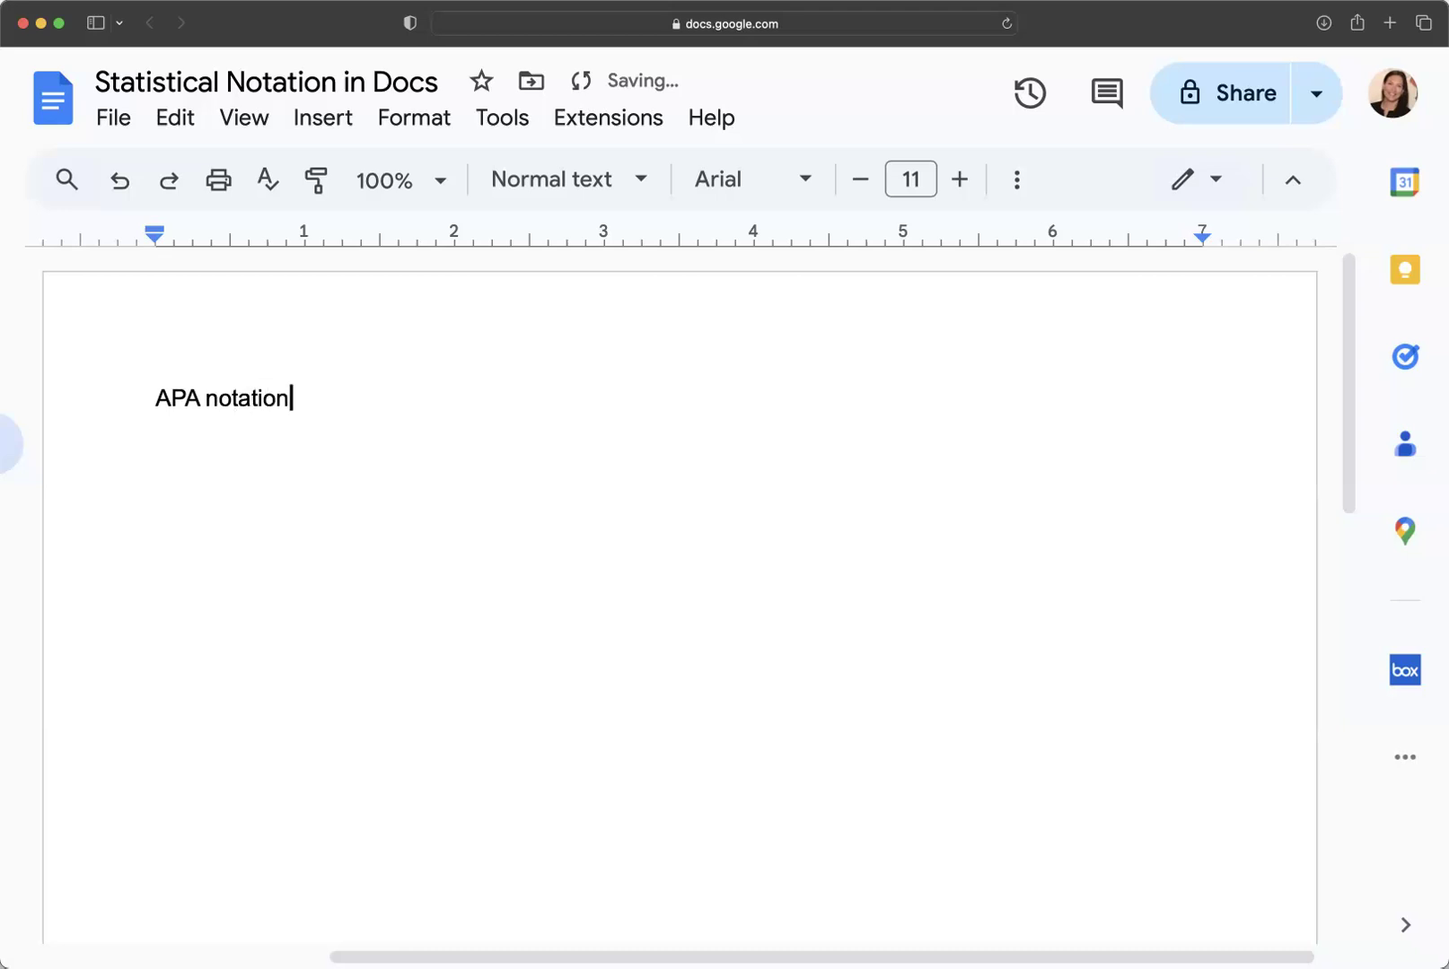
type(": X")
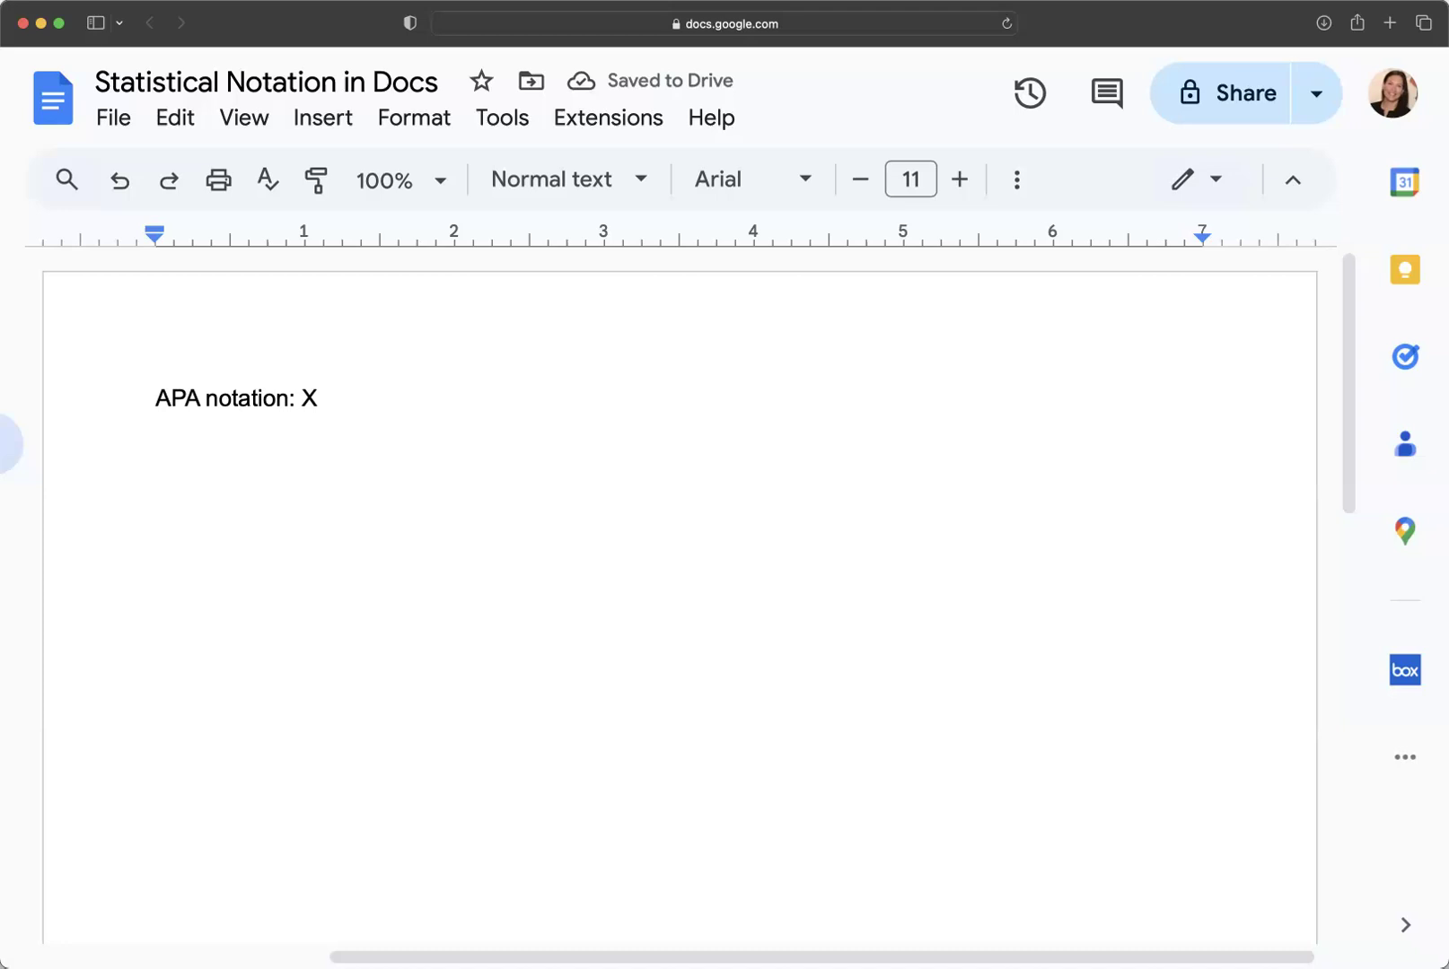
type("^2")
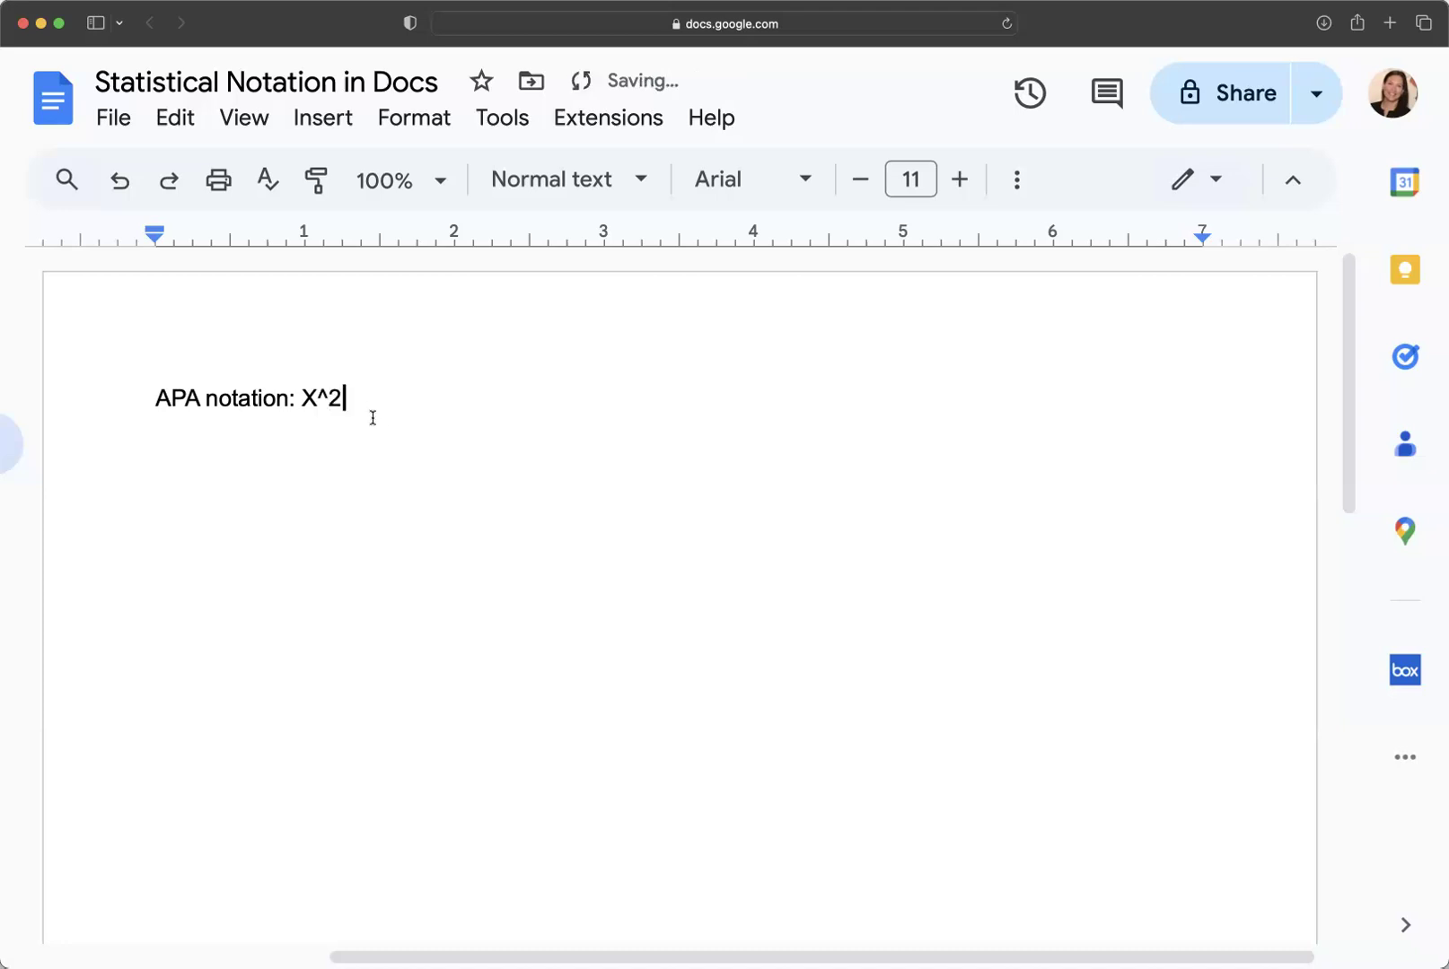
Delete the plain-text 'X^2' so the line ends with 'APA notation:'.
double_click(364, 397)
key("shift+Left")
key("shift+Left")
key("shift+Left")
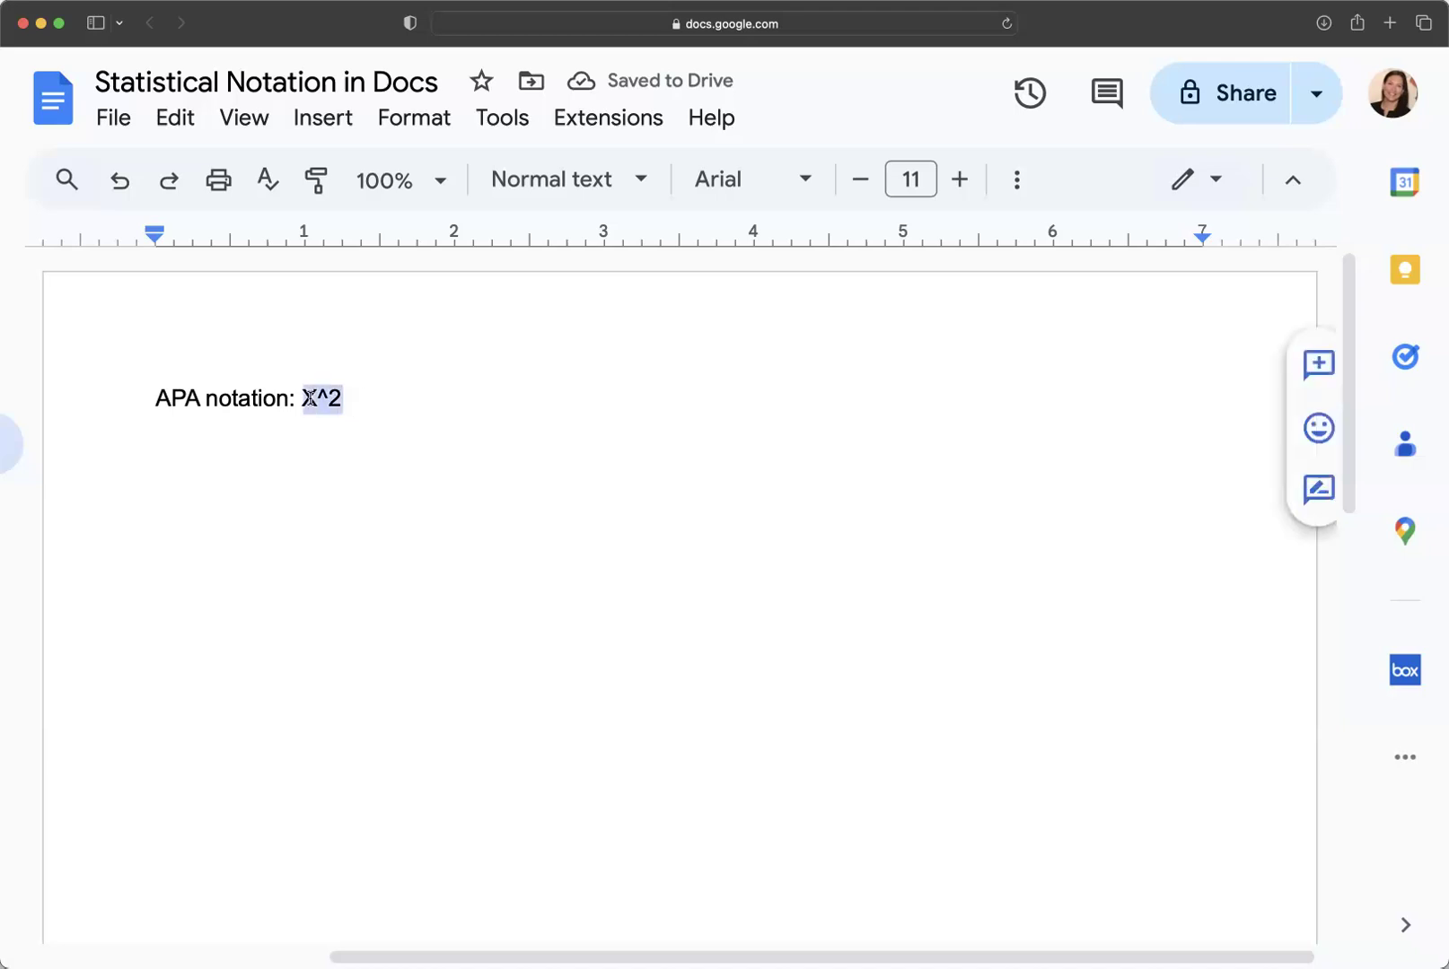
key("BackSpace")
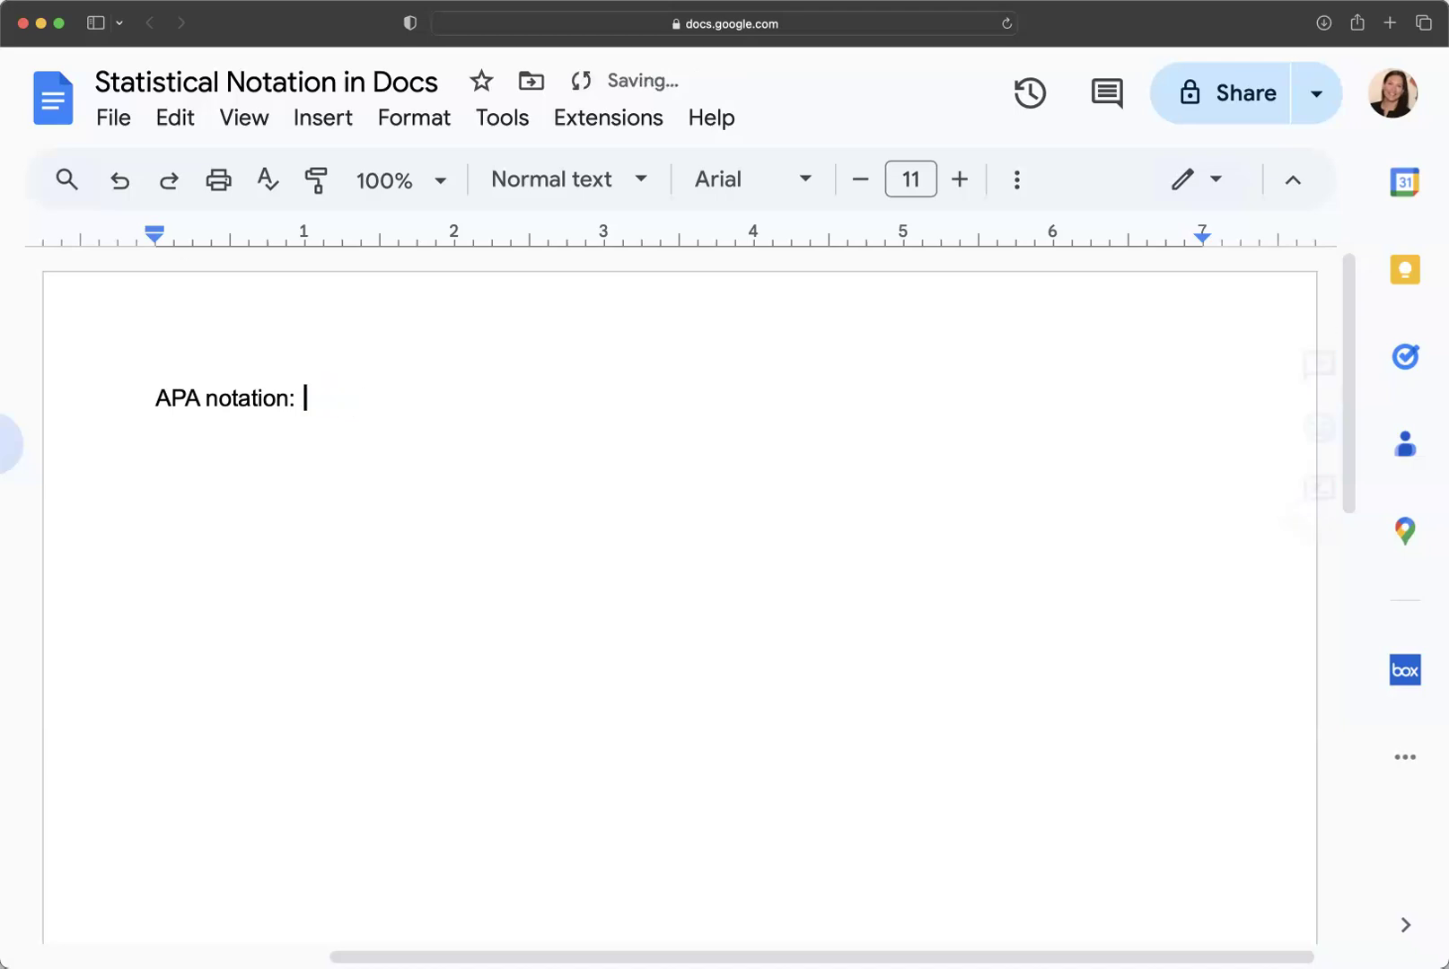
left_click(324, 120)
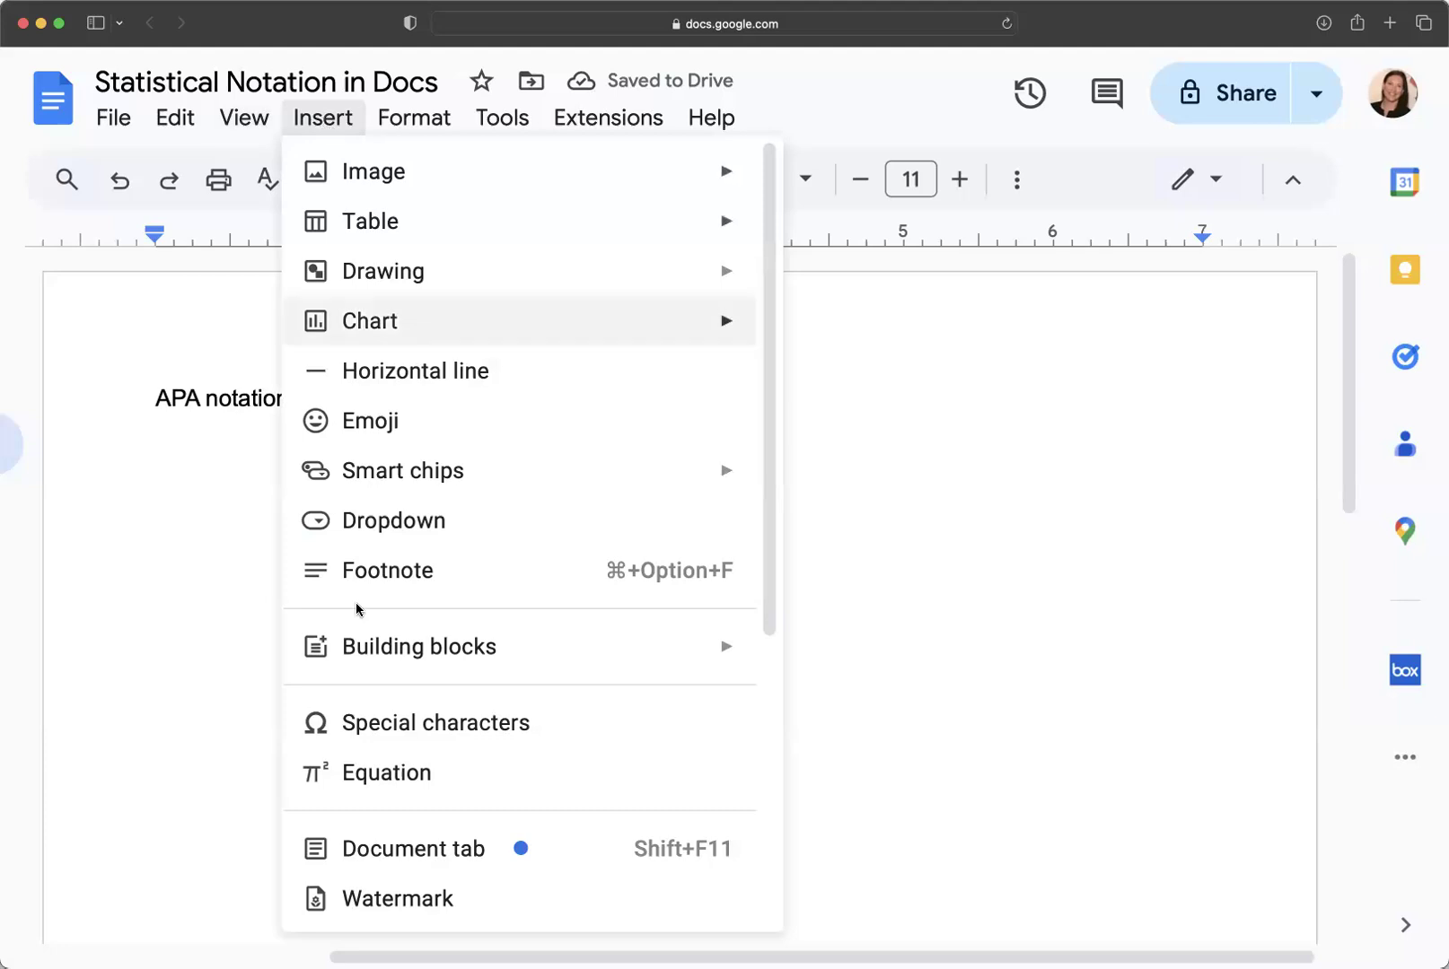
Insert a new equation after the label using the x^b superscript template.
left_click(372, 771)
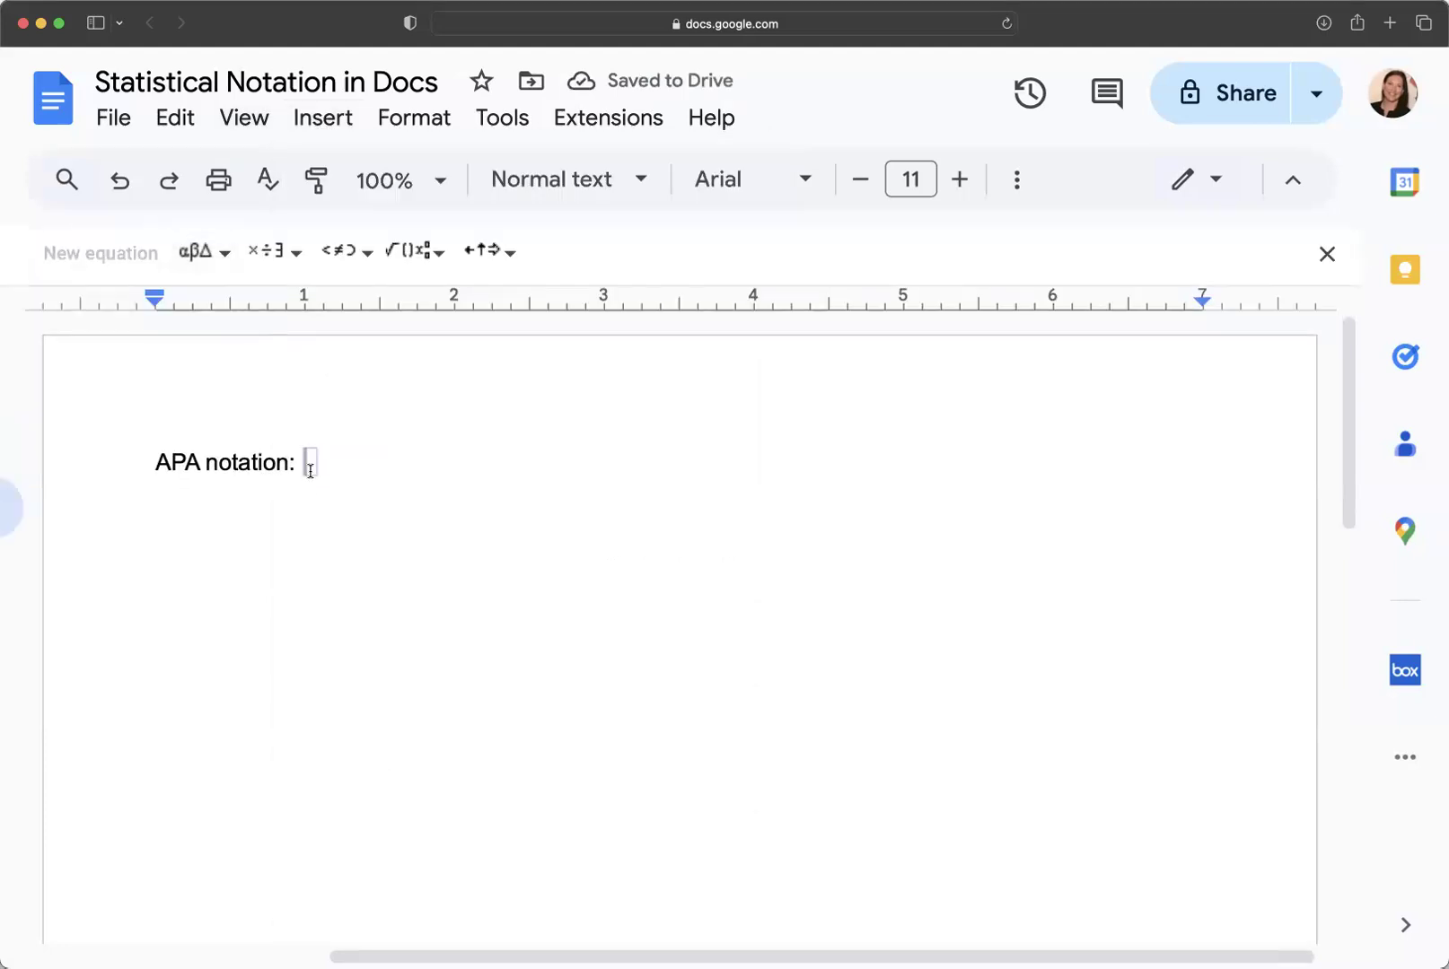
left_click(223, 259)
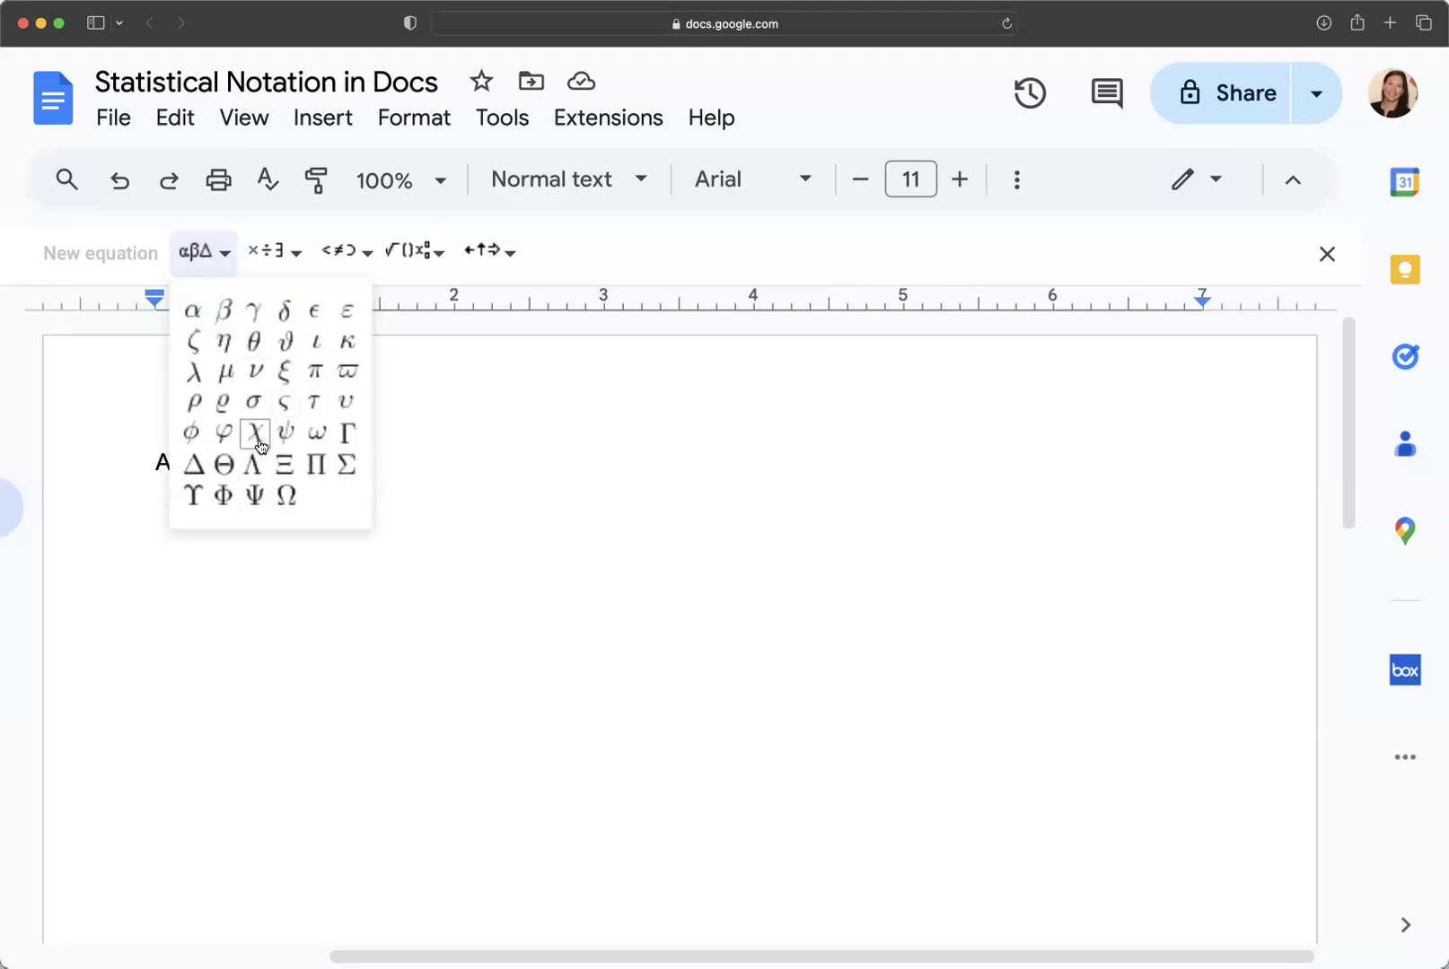
mouse_move(278, 256)
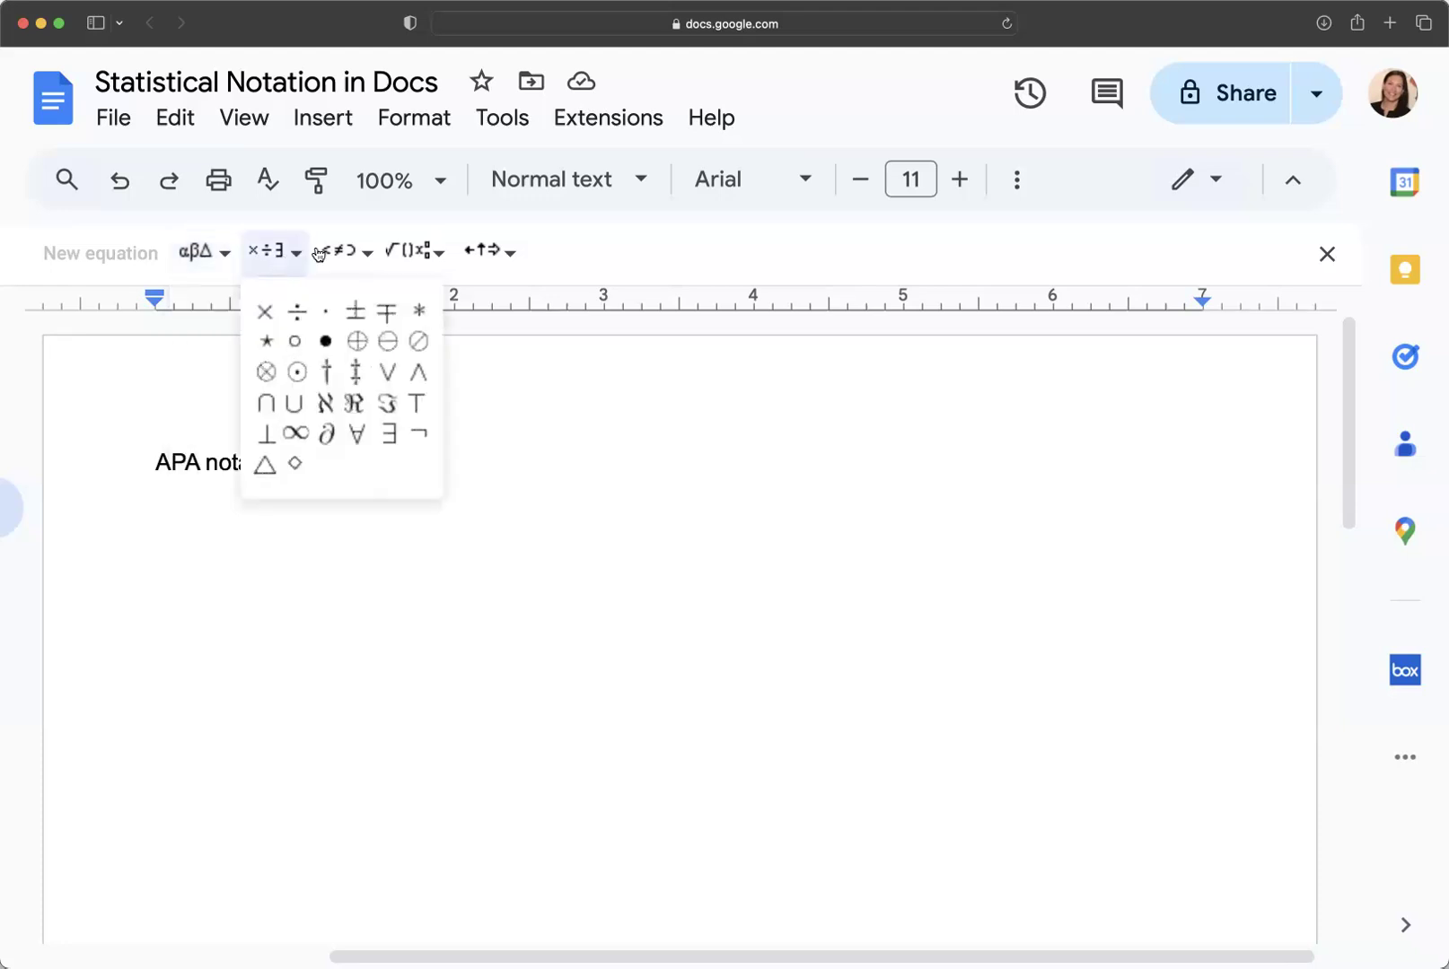
mouse_move(437, 257)
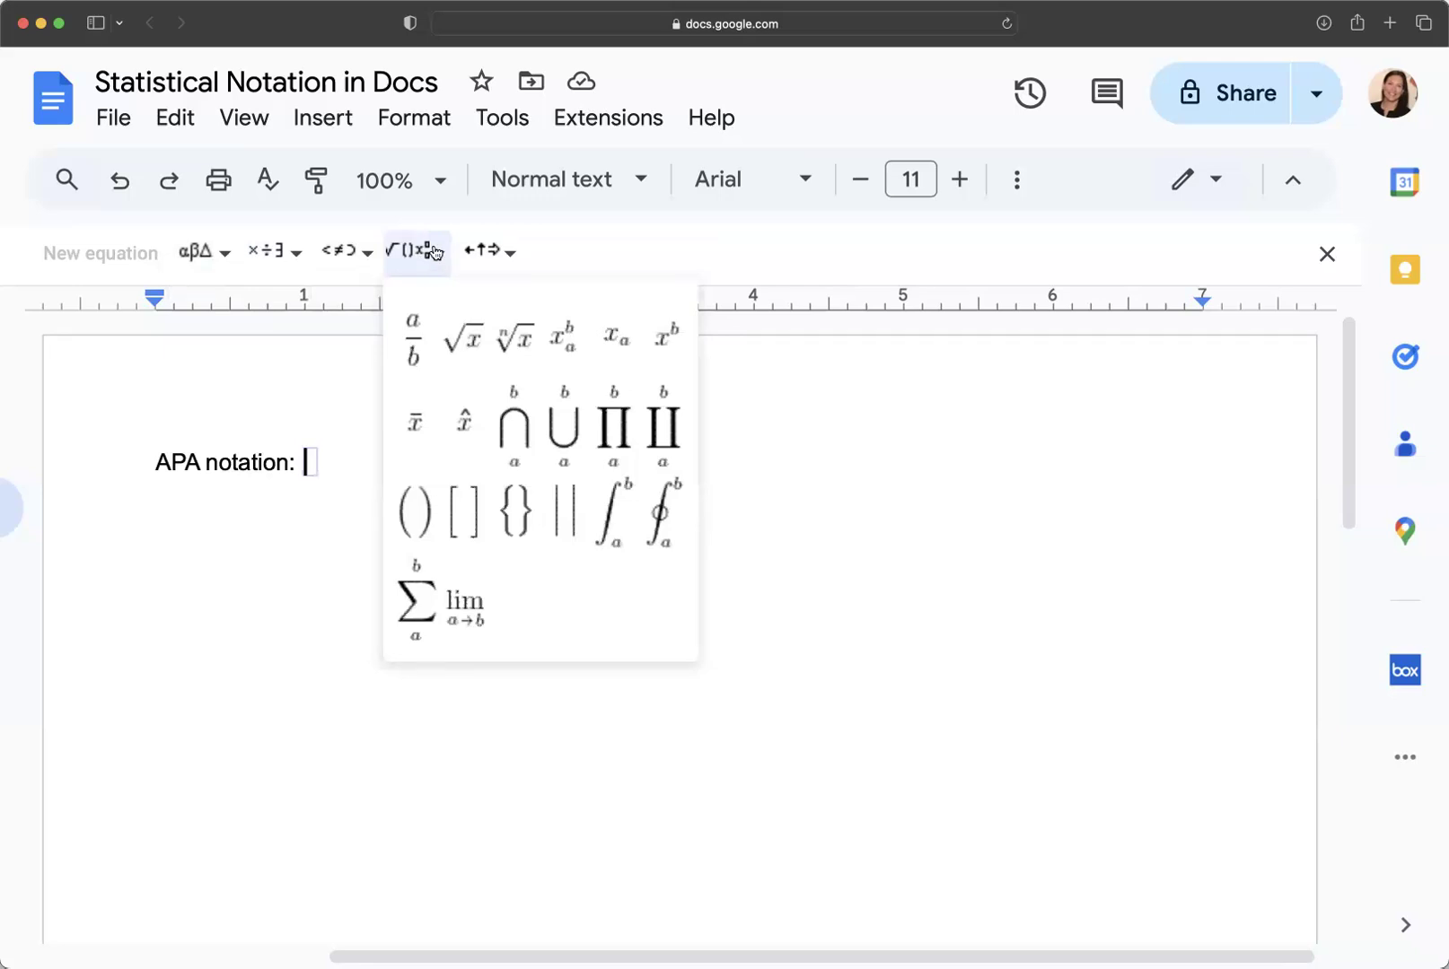
left_click(667, 349)
Fill the equation with Greek chi and superscript 2, removing a stray equals sign.
scroll(123, 330, "right", 1)
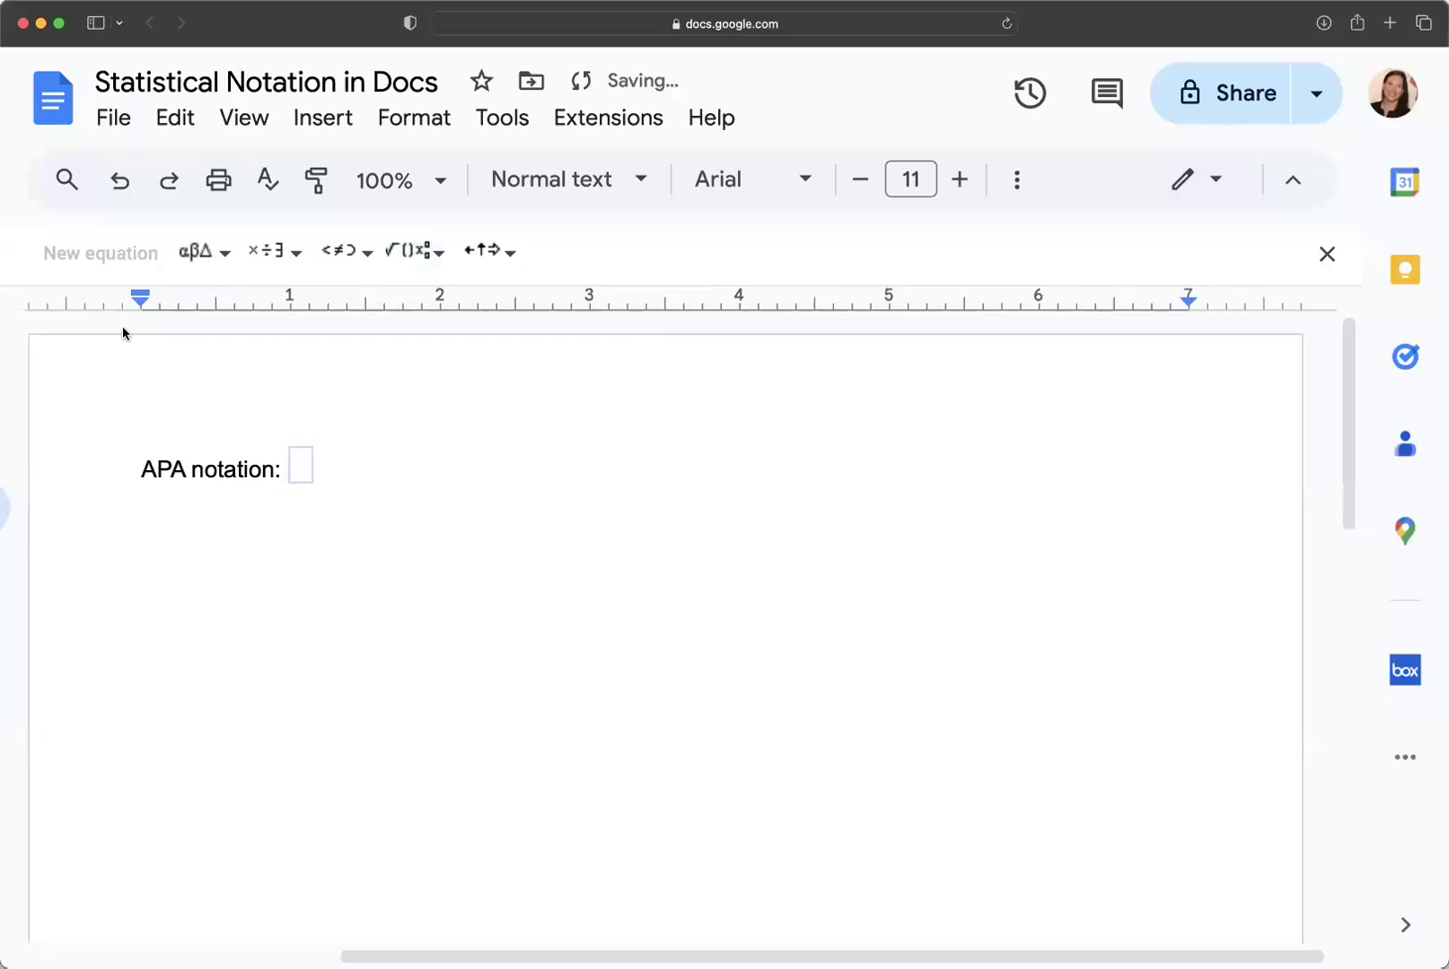
left_click(223, 255)
left_click(255, 521)
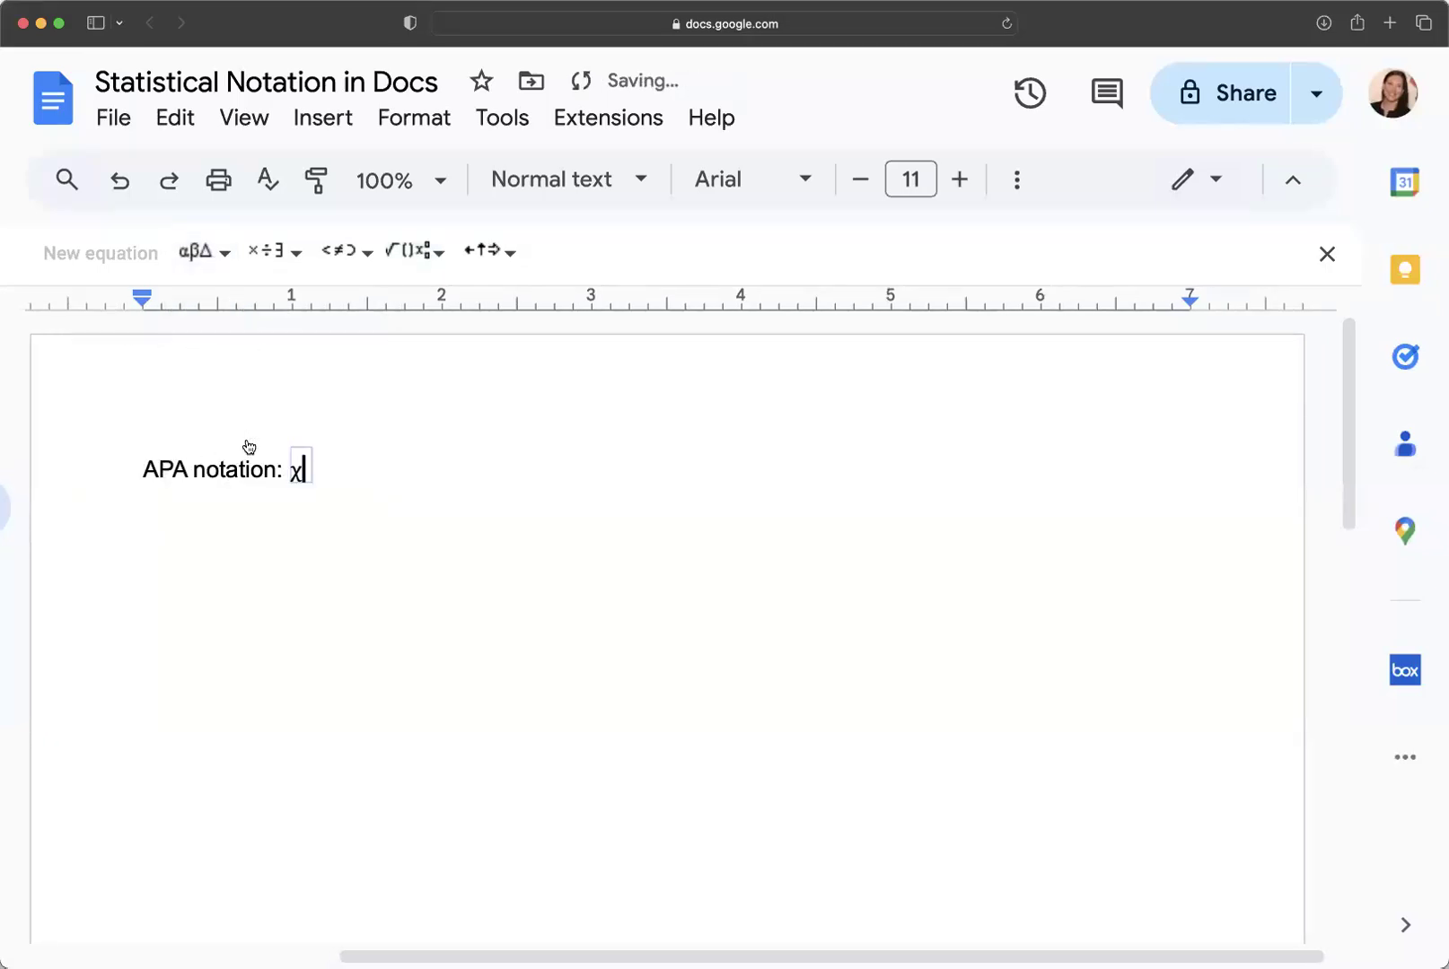
type("^2")
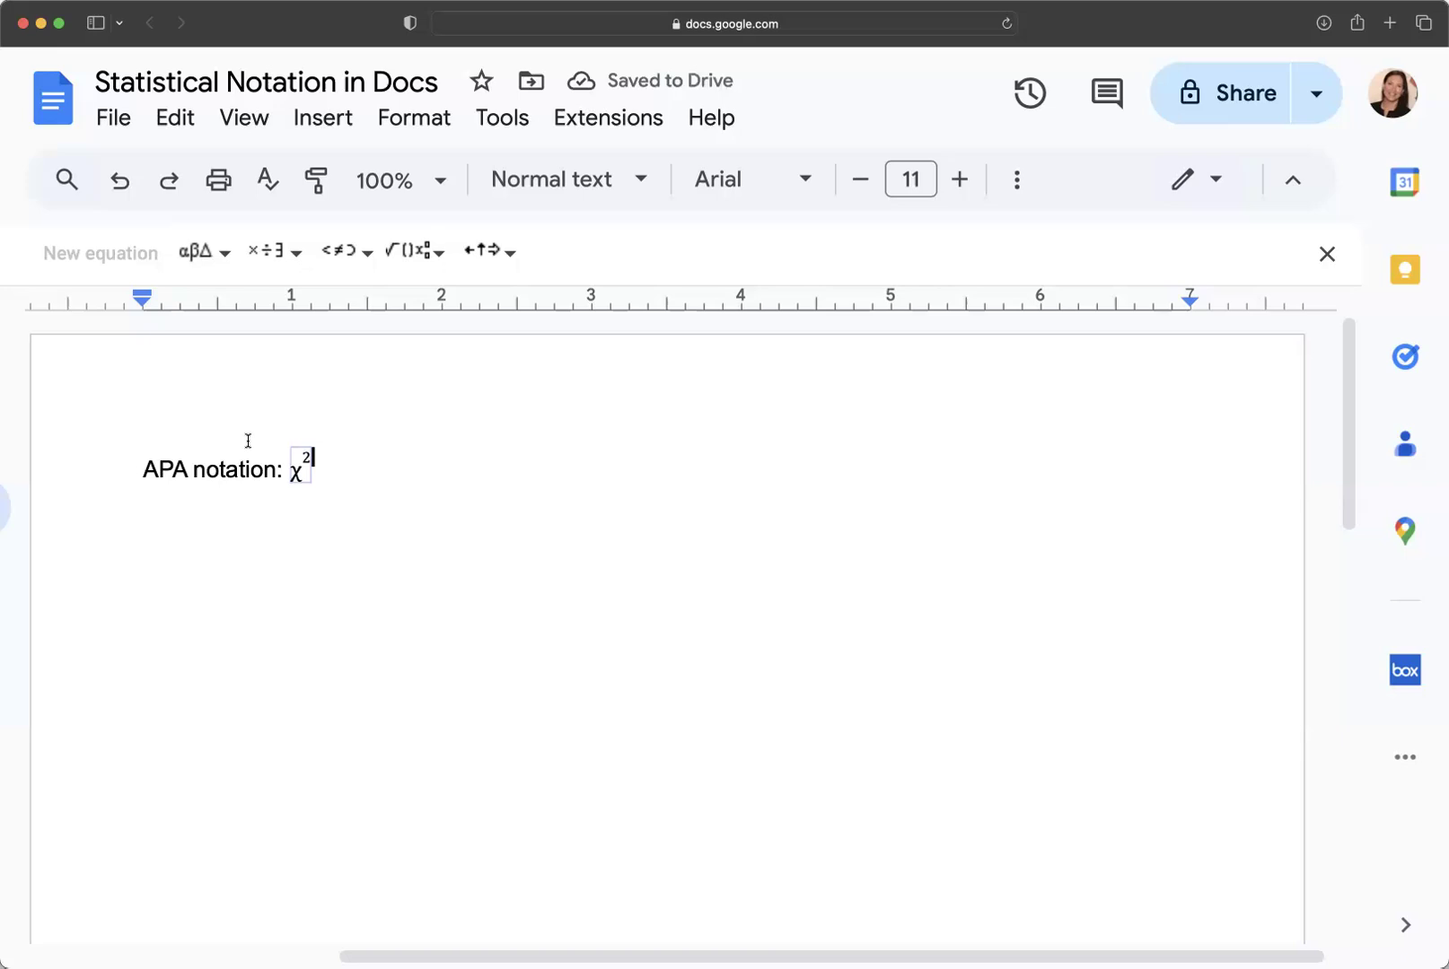
key("Right")
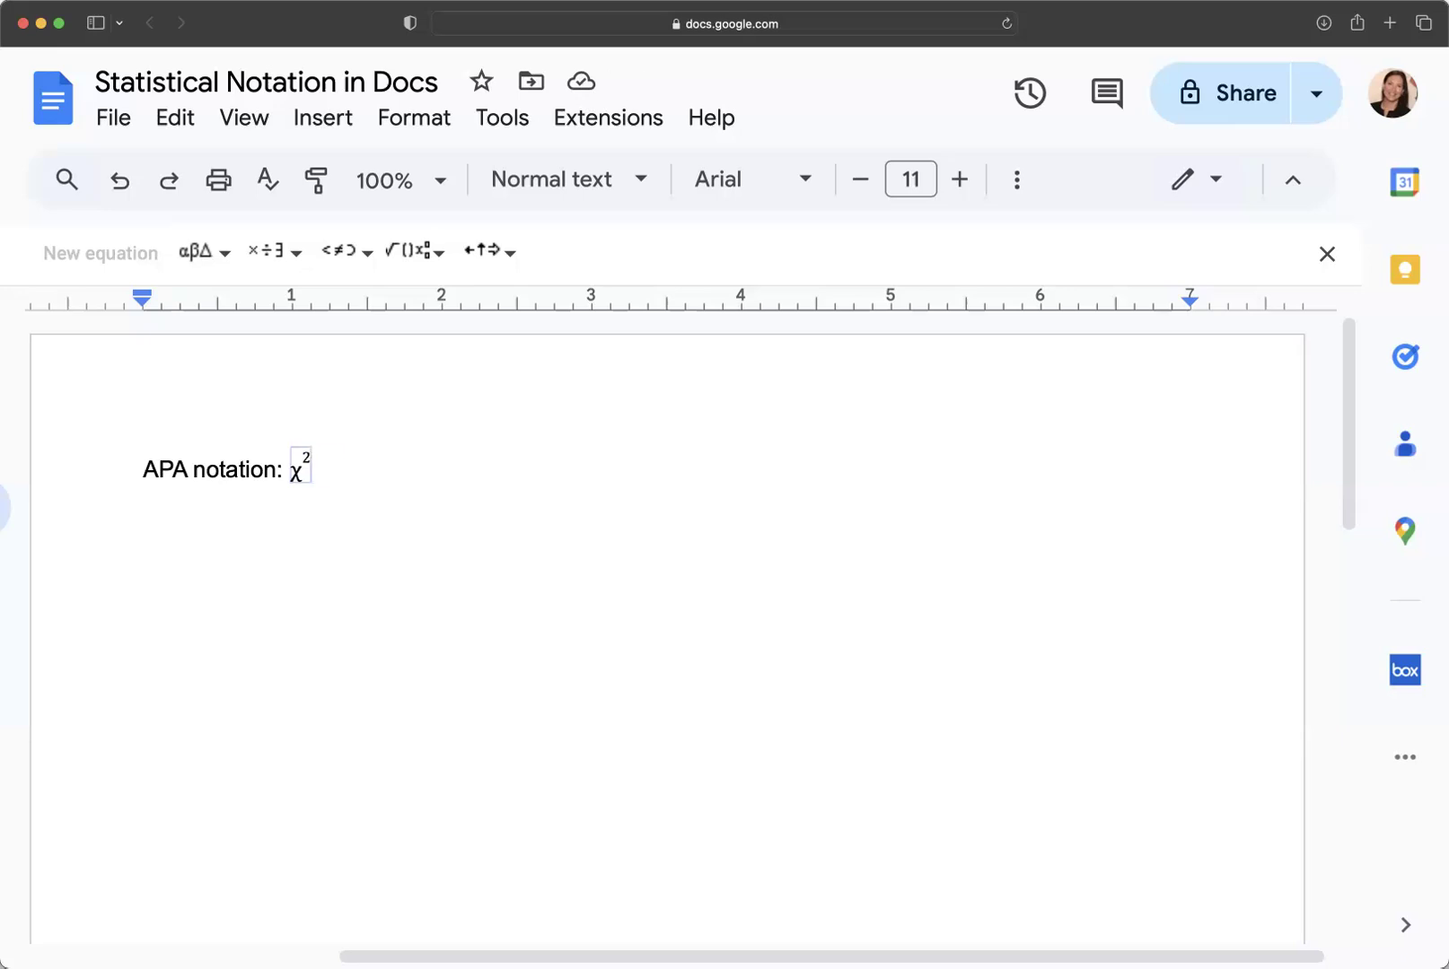
type("=")
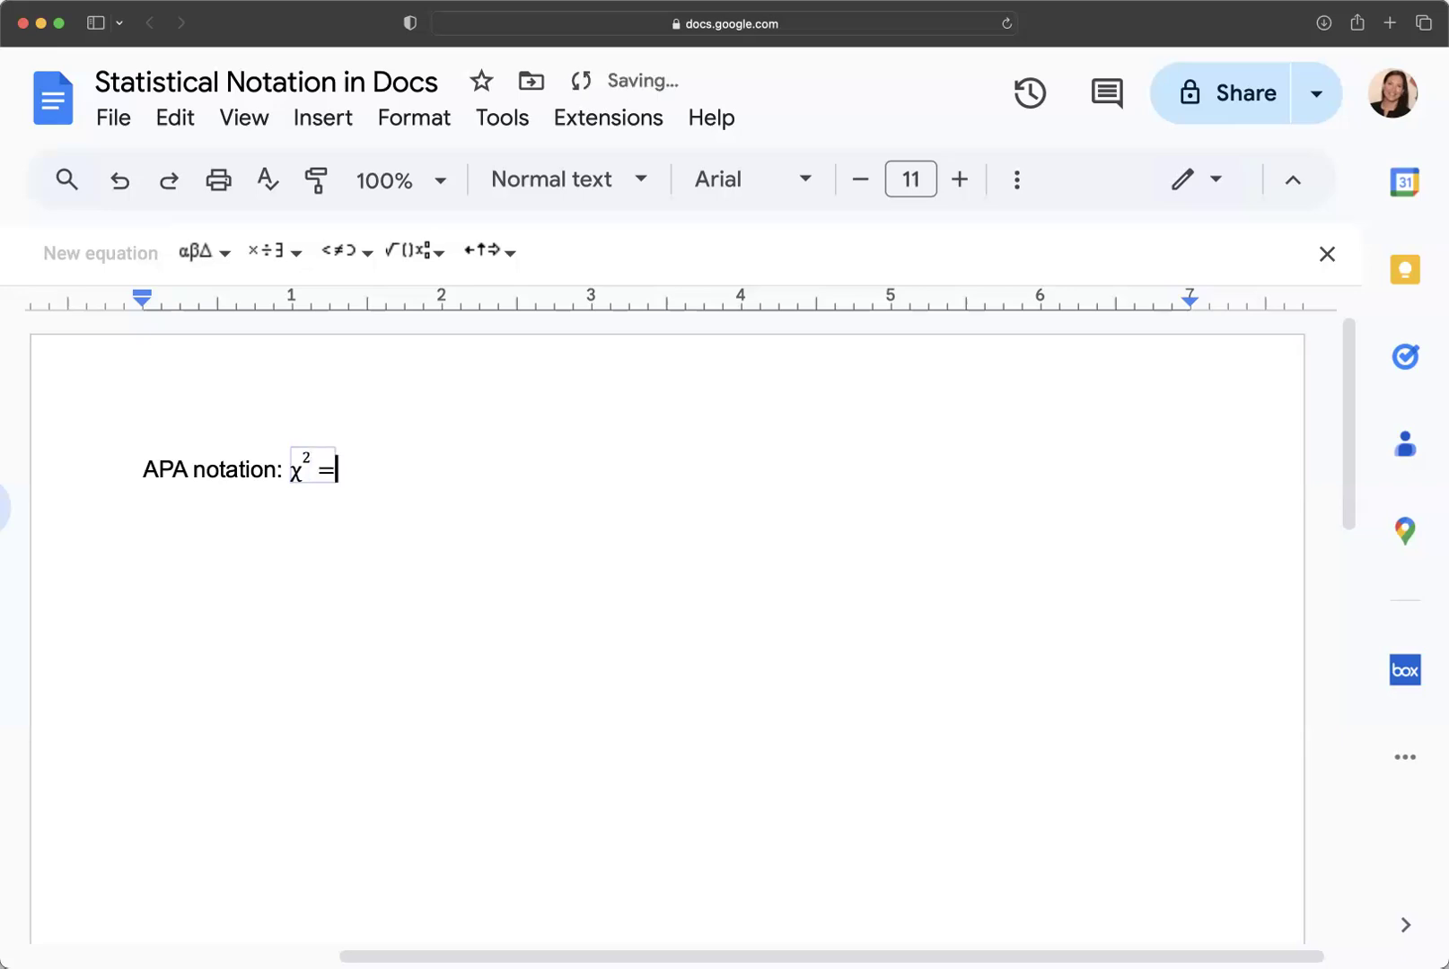
key("BackSpace")
key("Right")
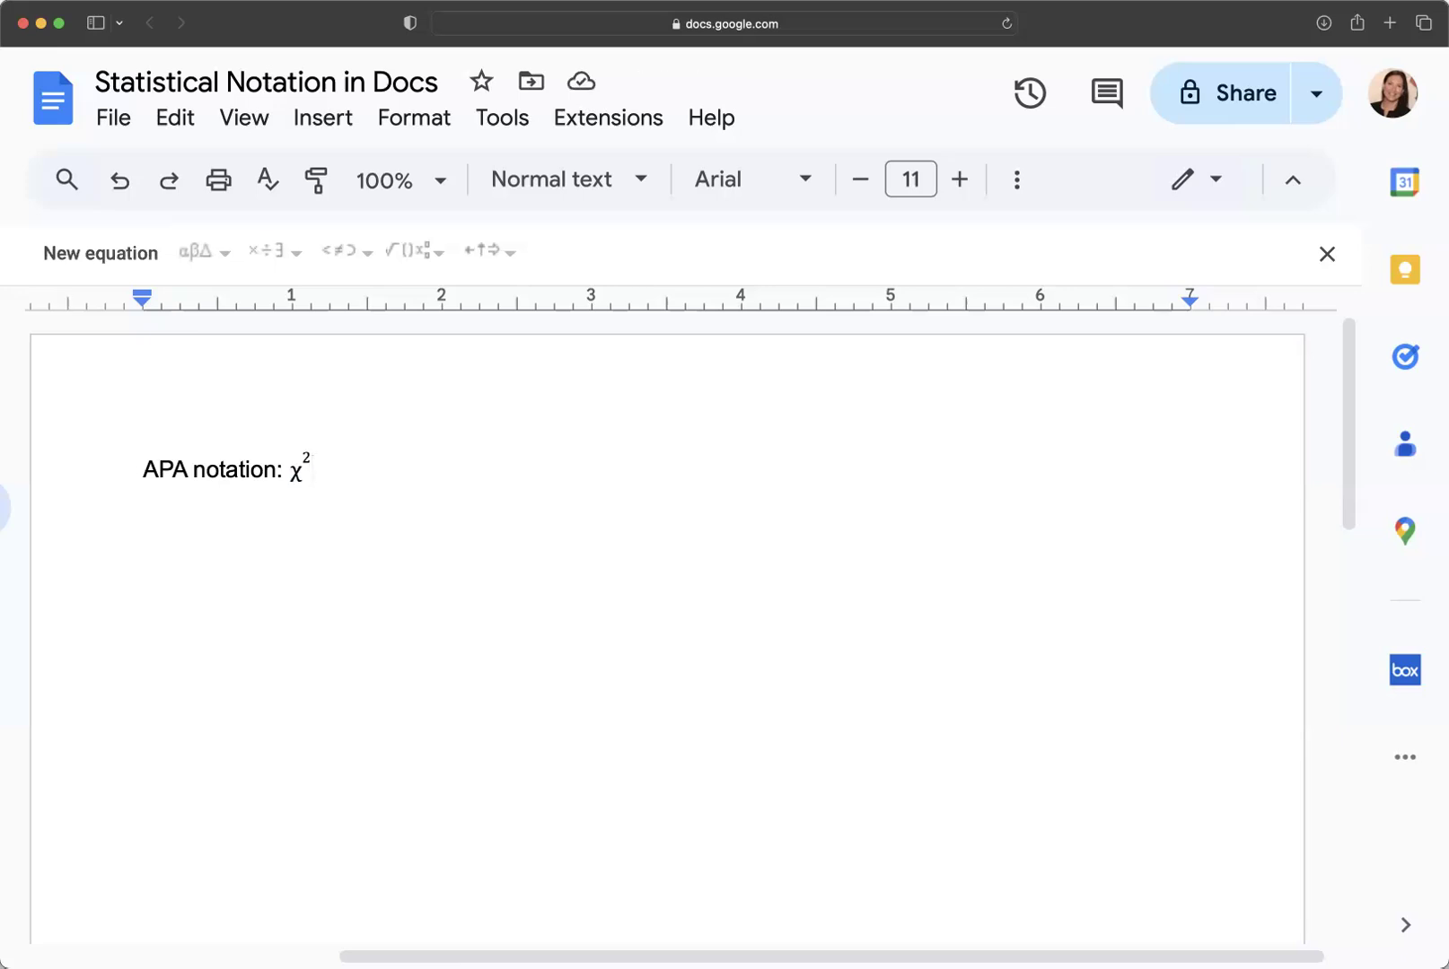
Append '(2, N=200), 2.52, p=.09' after χ², italicizing the N.
type("(")
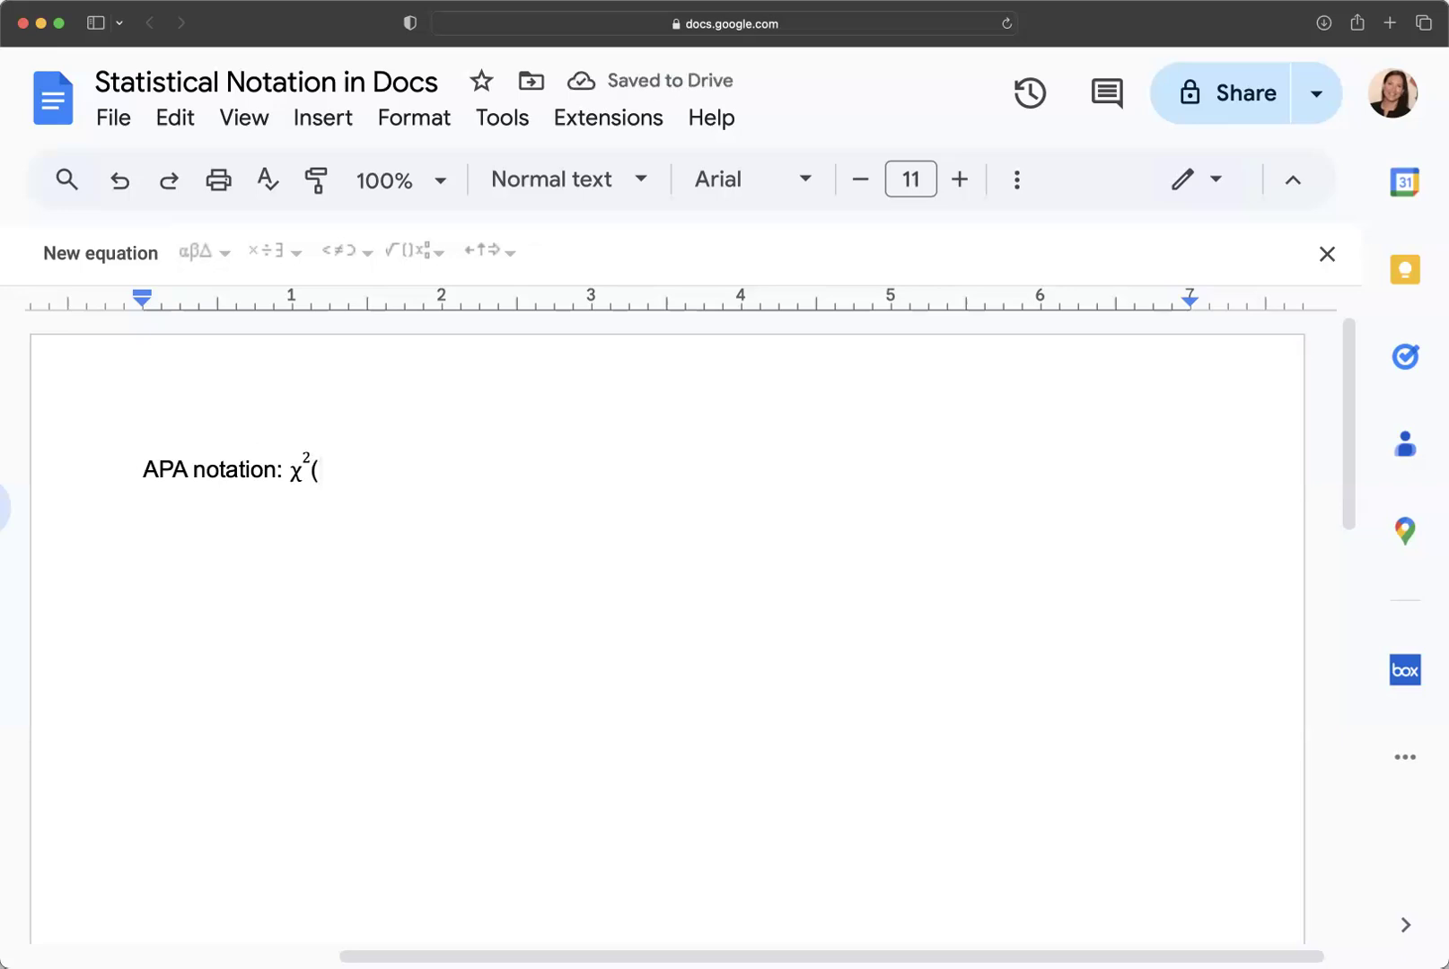
type("2, N=")
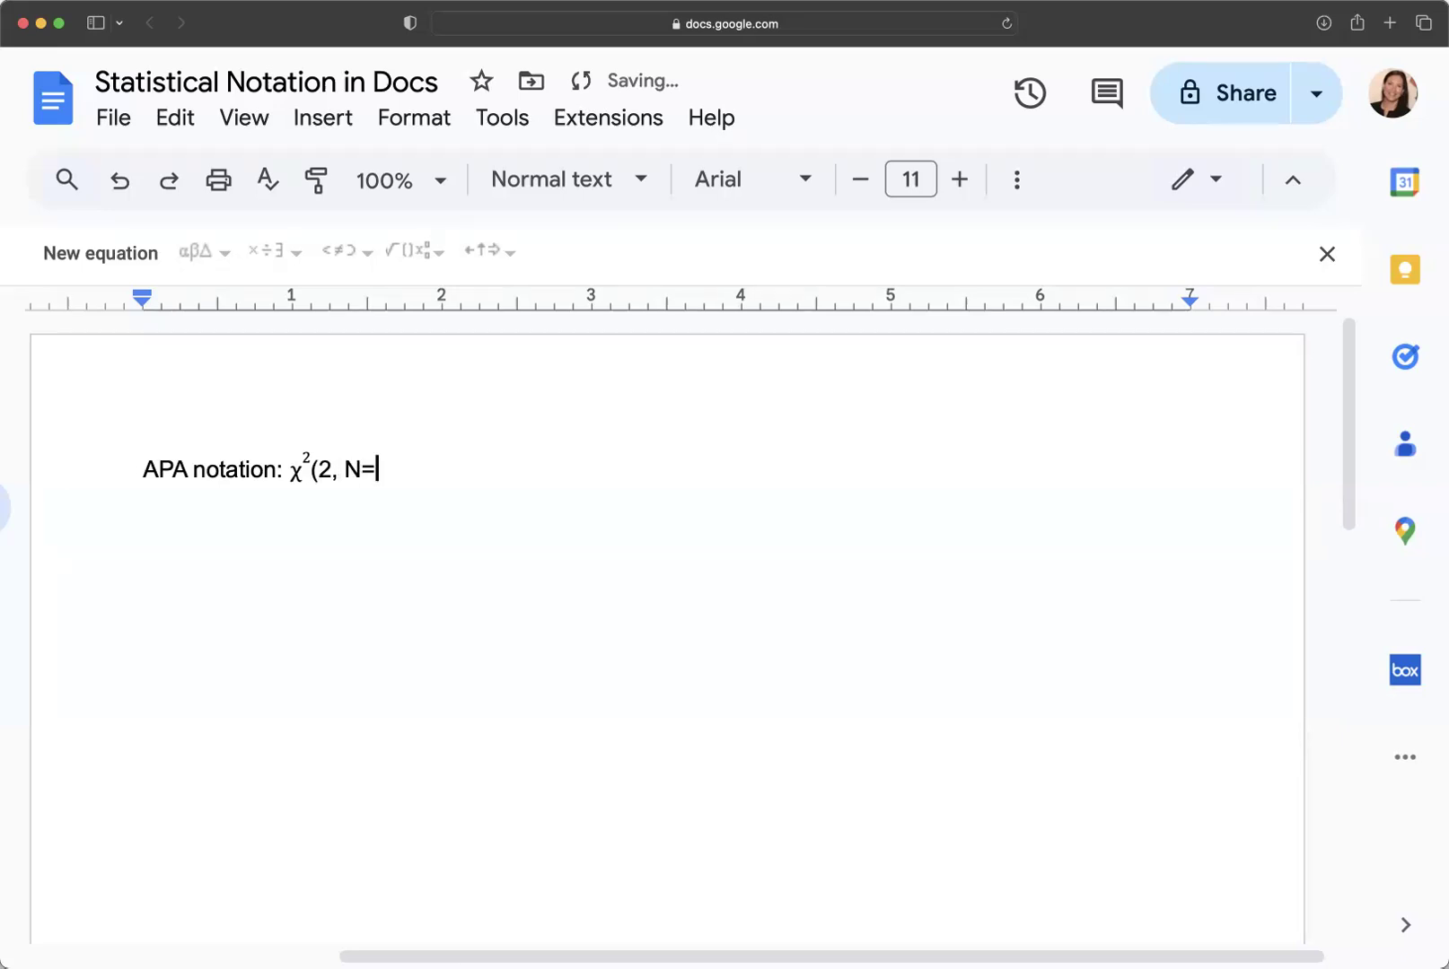
type("200),")
double_click(356, 466)
key("super+i")
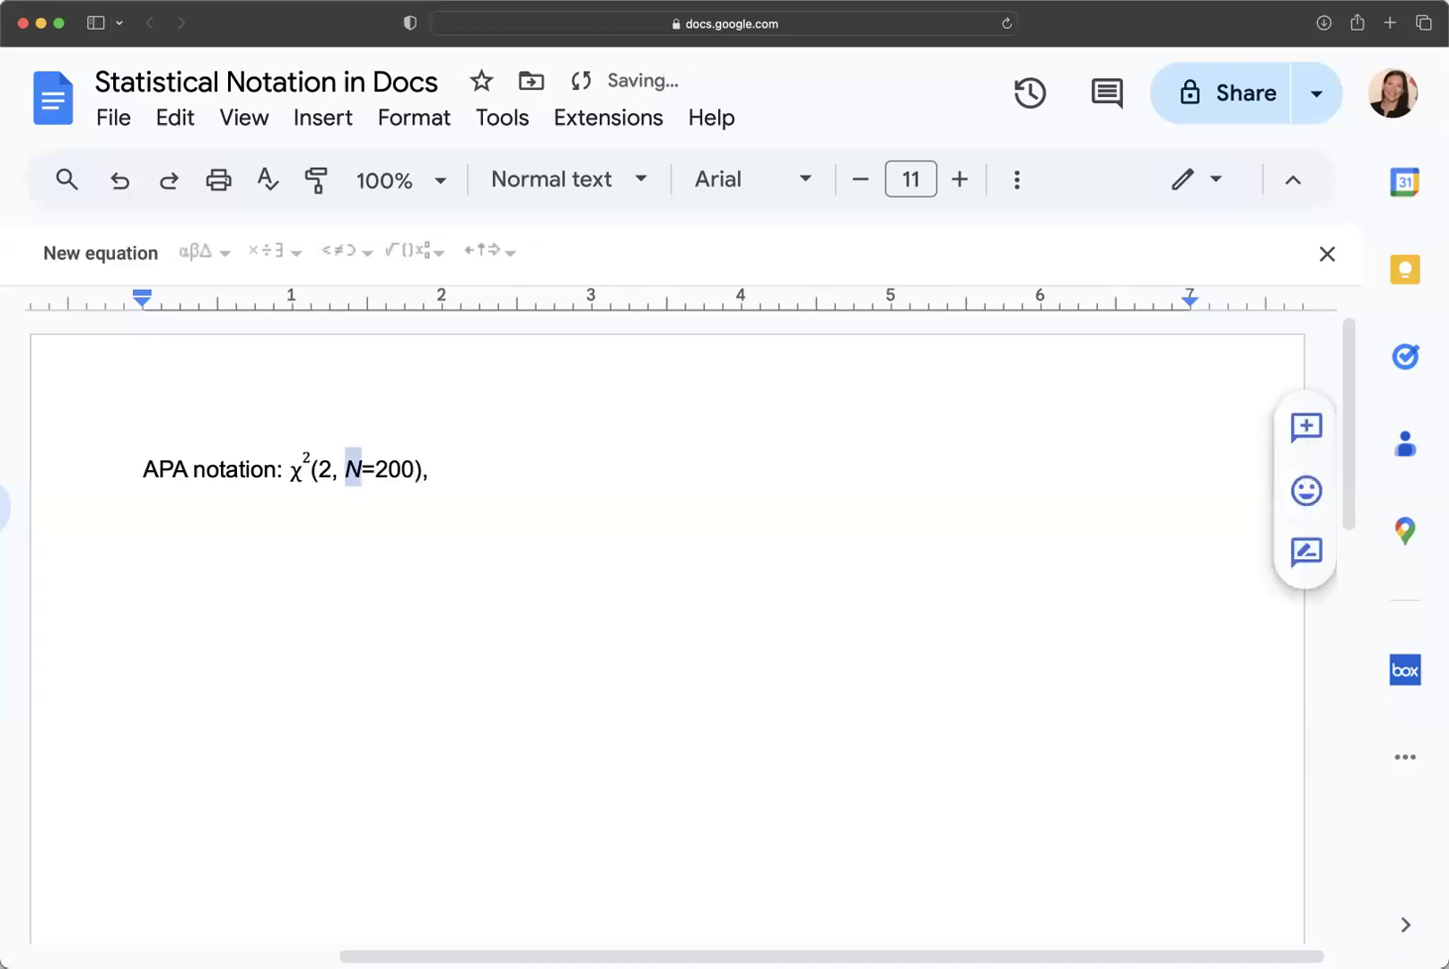
left_click(488, 482)
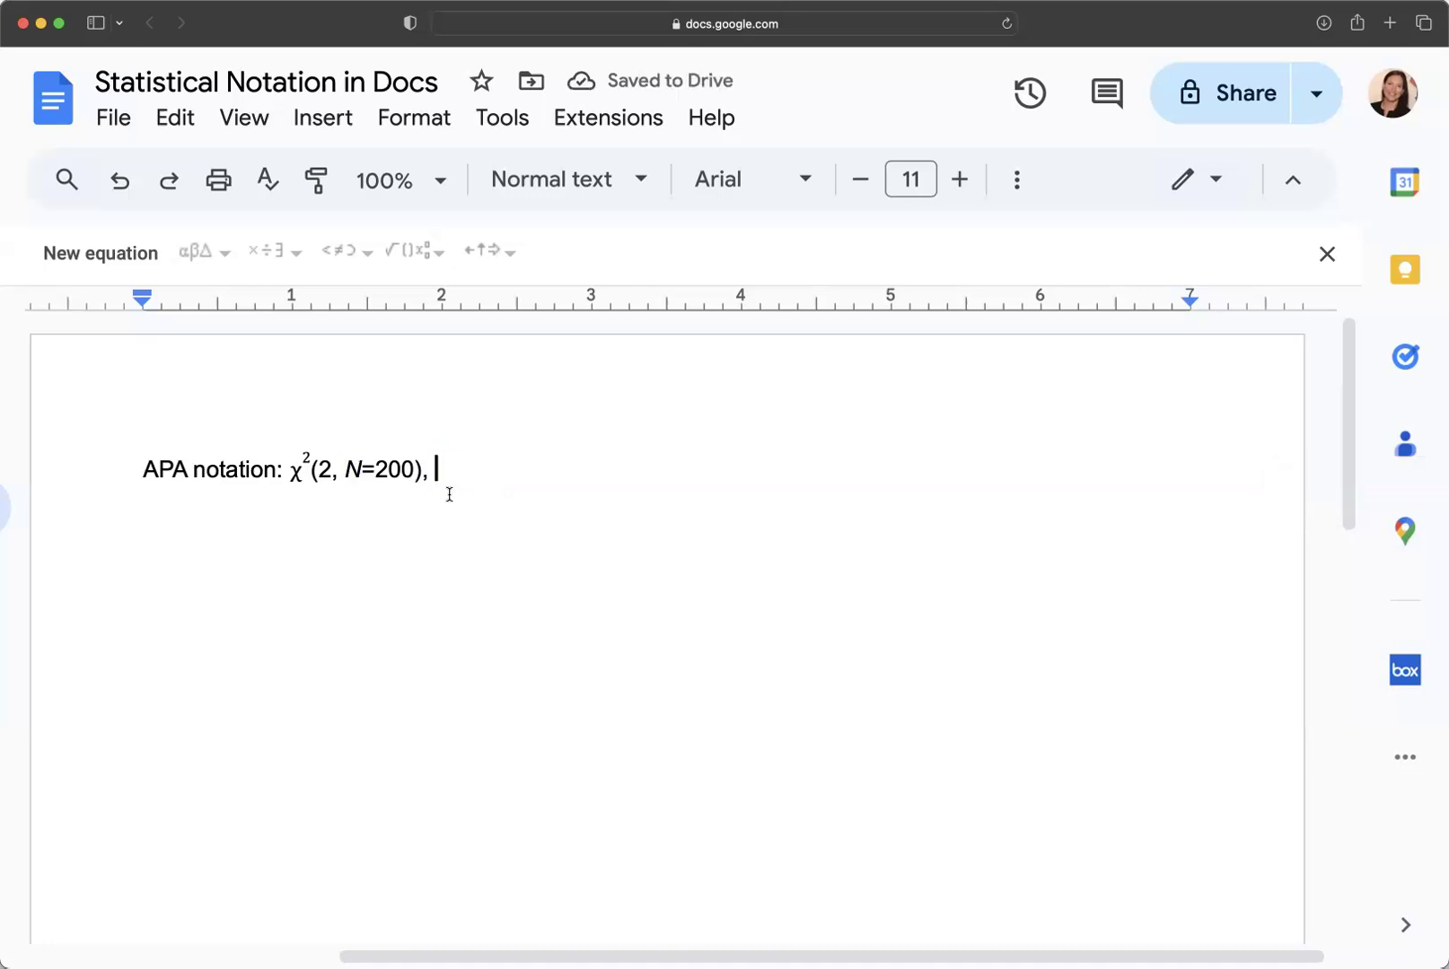
type("2.52")
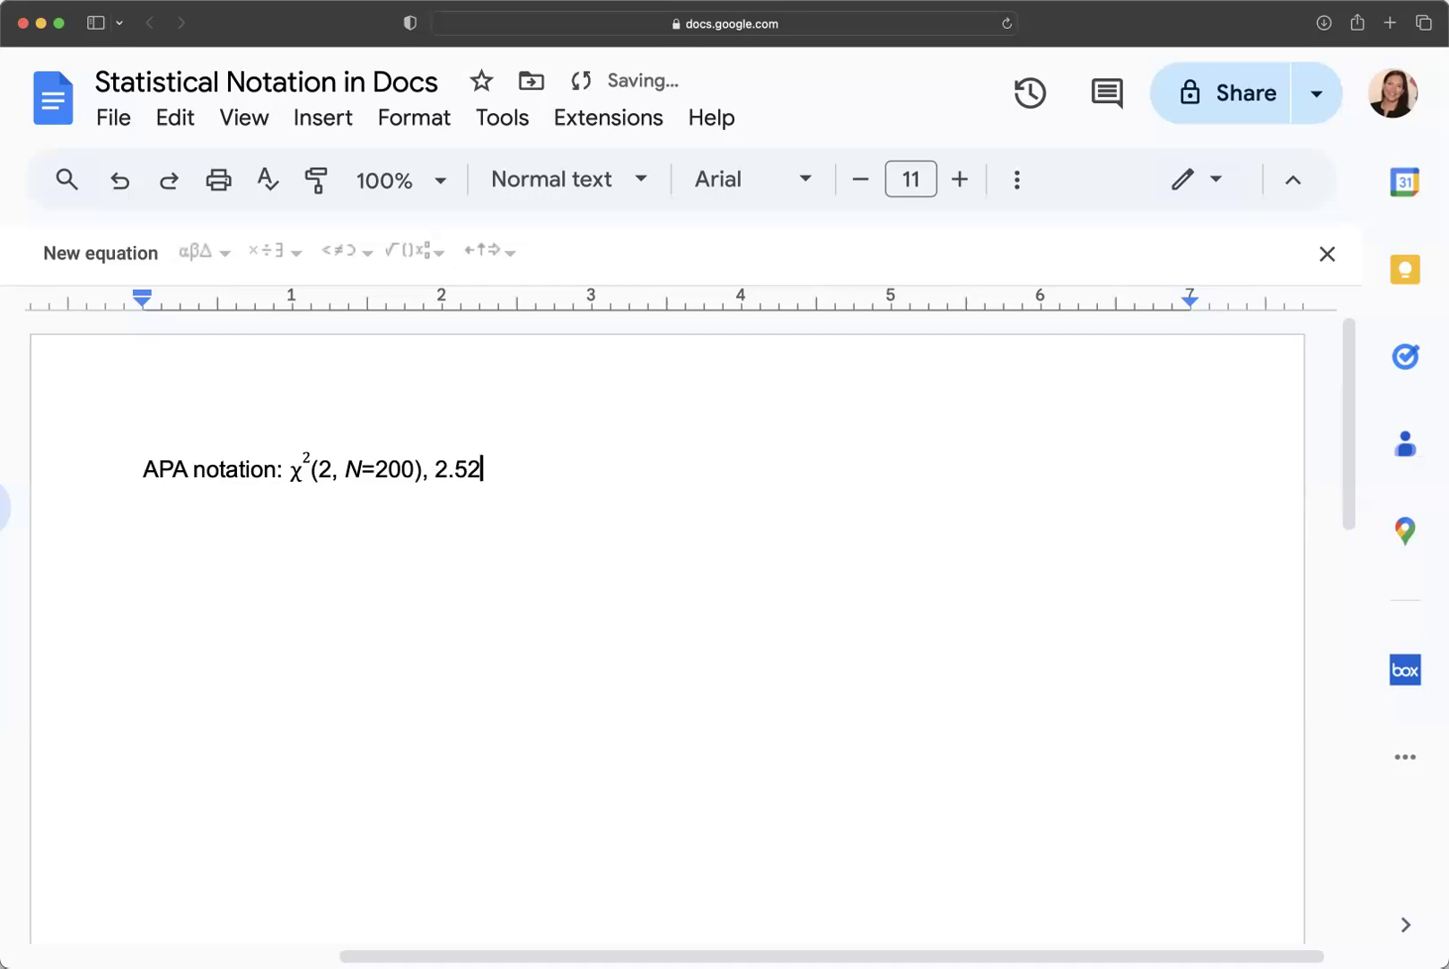
type(", p=.09")
left_click_drag(494, 470, 508, 470)
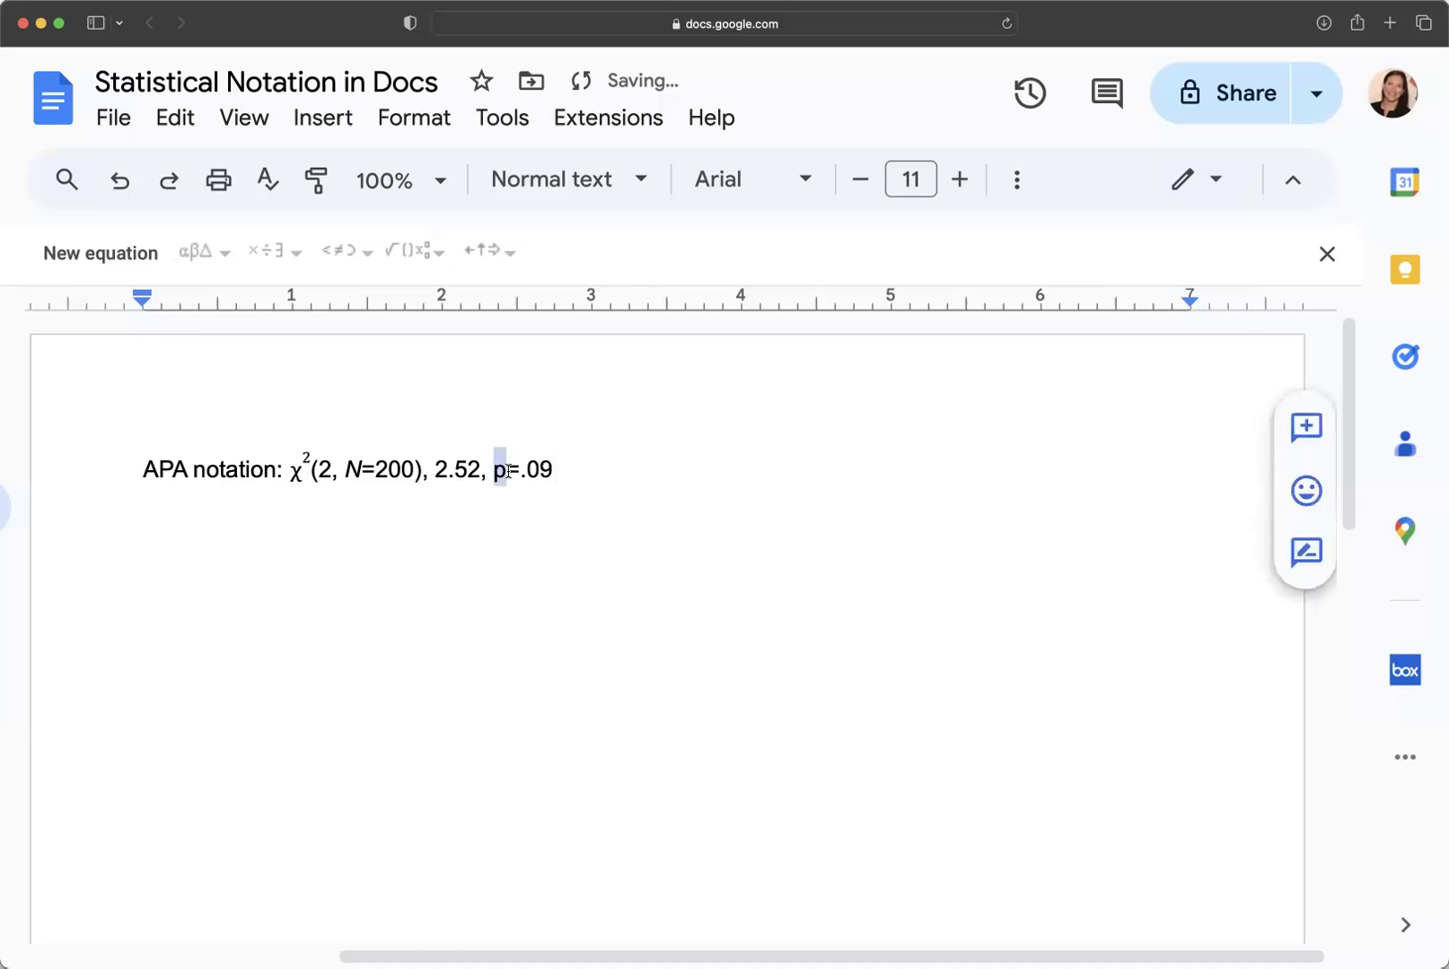
left_click(541, 524)
Verify the χ² equation is intact and start a new line below the APA result.
left_click(222, 469)
left_click_drag(291, 471, 552, 469)
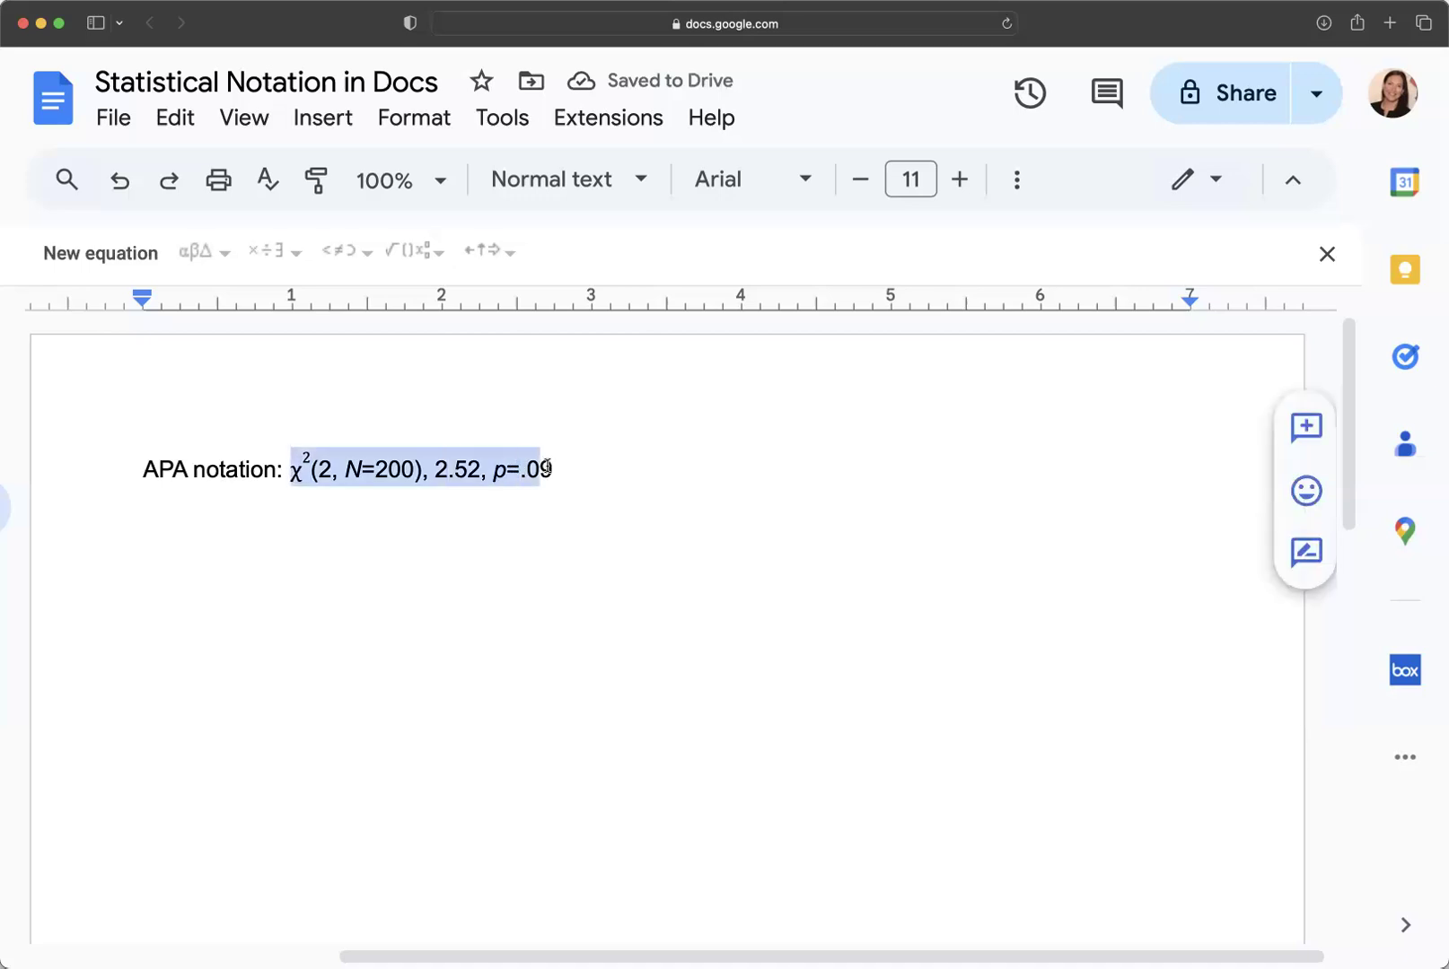
left_click(300, 463)
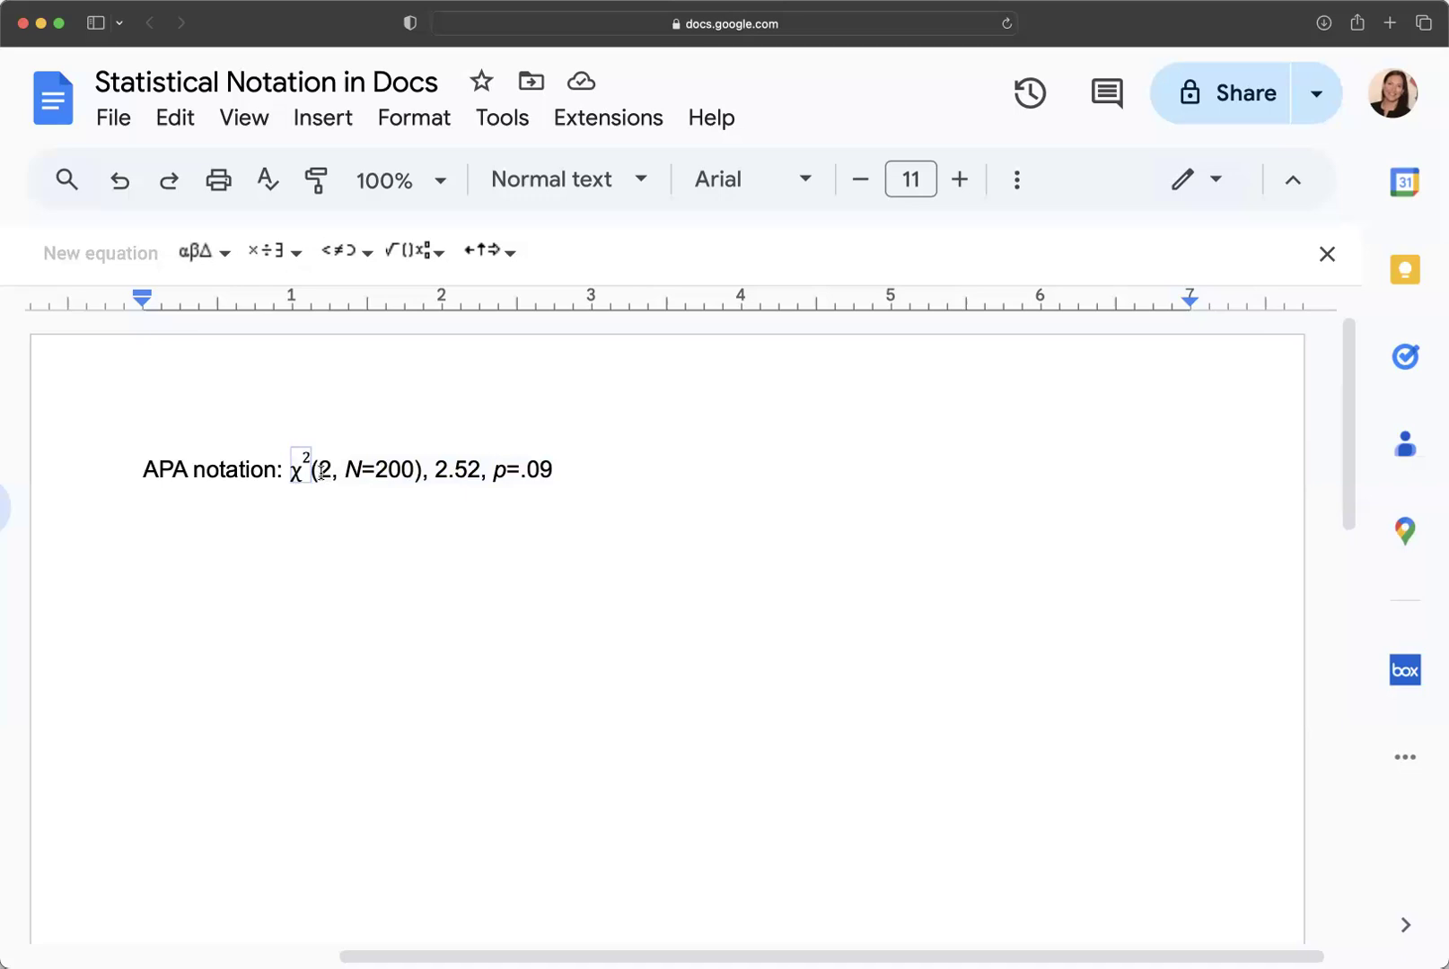
left_click(591, 467)
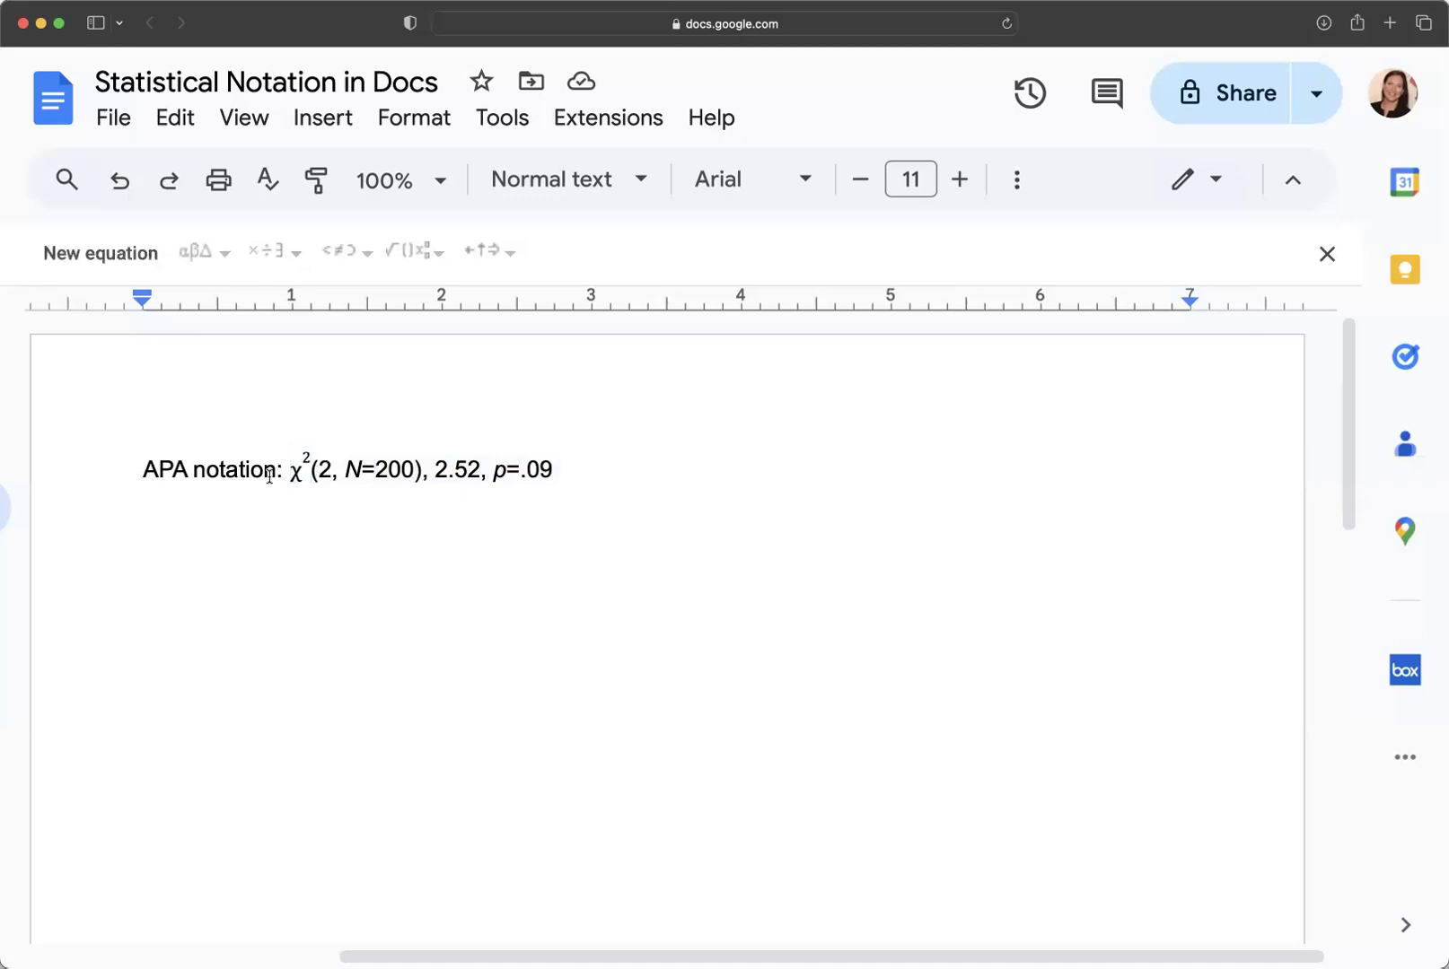
left_click_drag(288, 470, 315, 491)
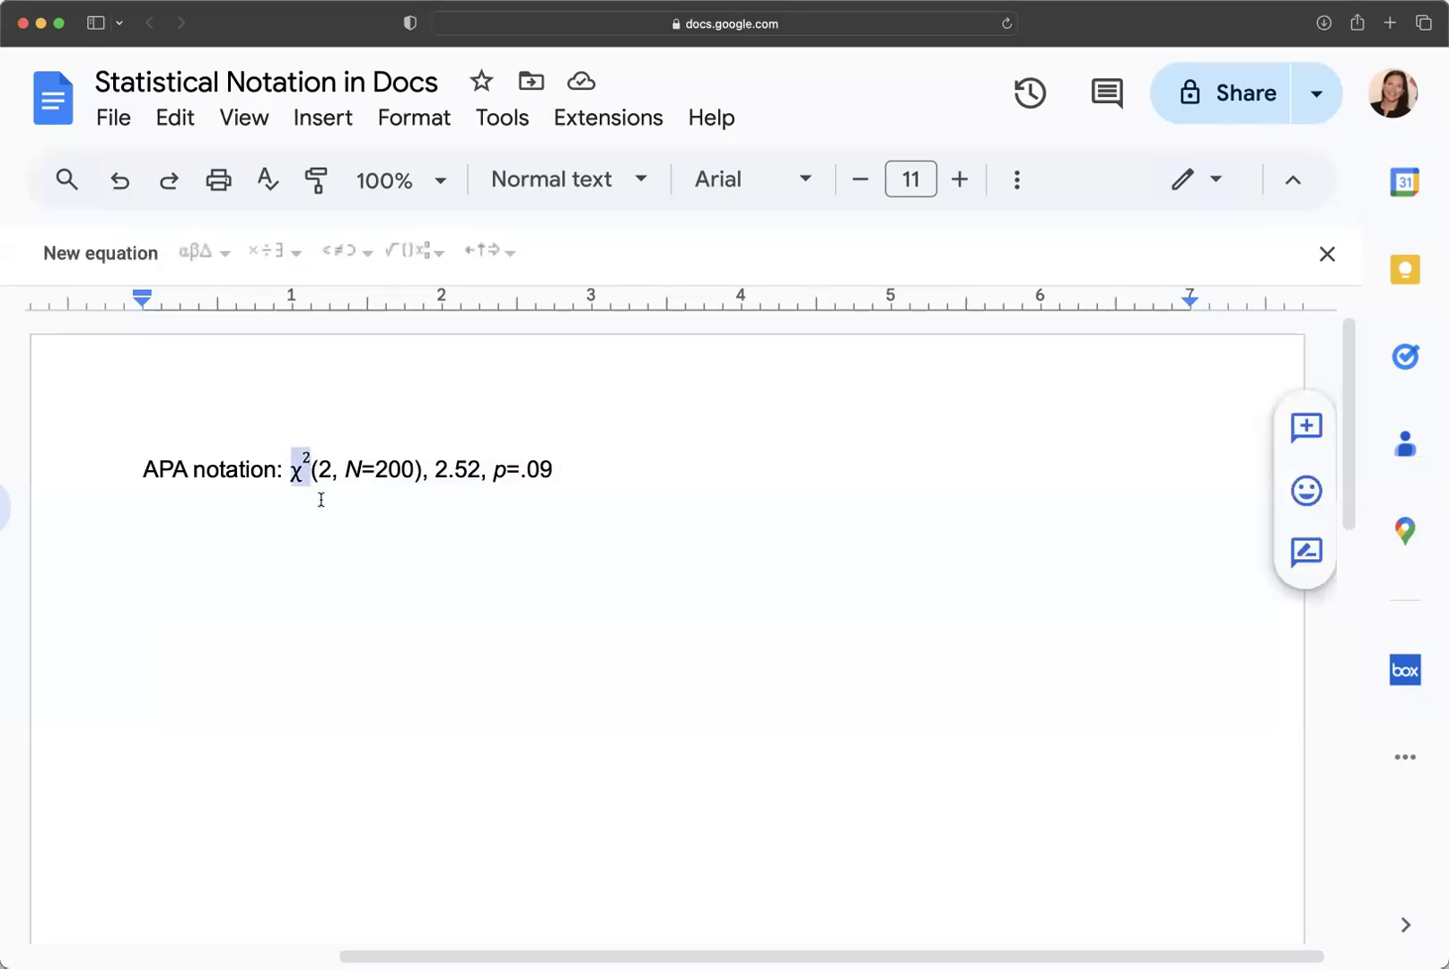
left_click(321, 500)
left_click(567, 473)
key("Return")
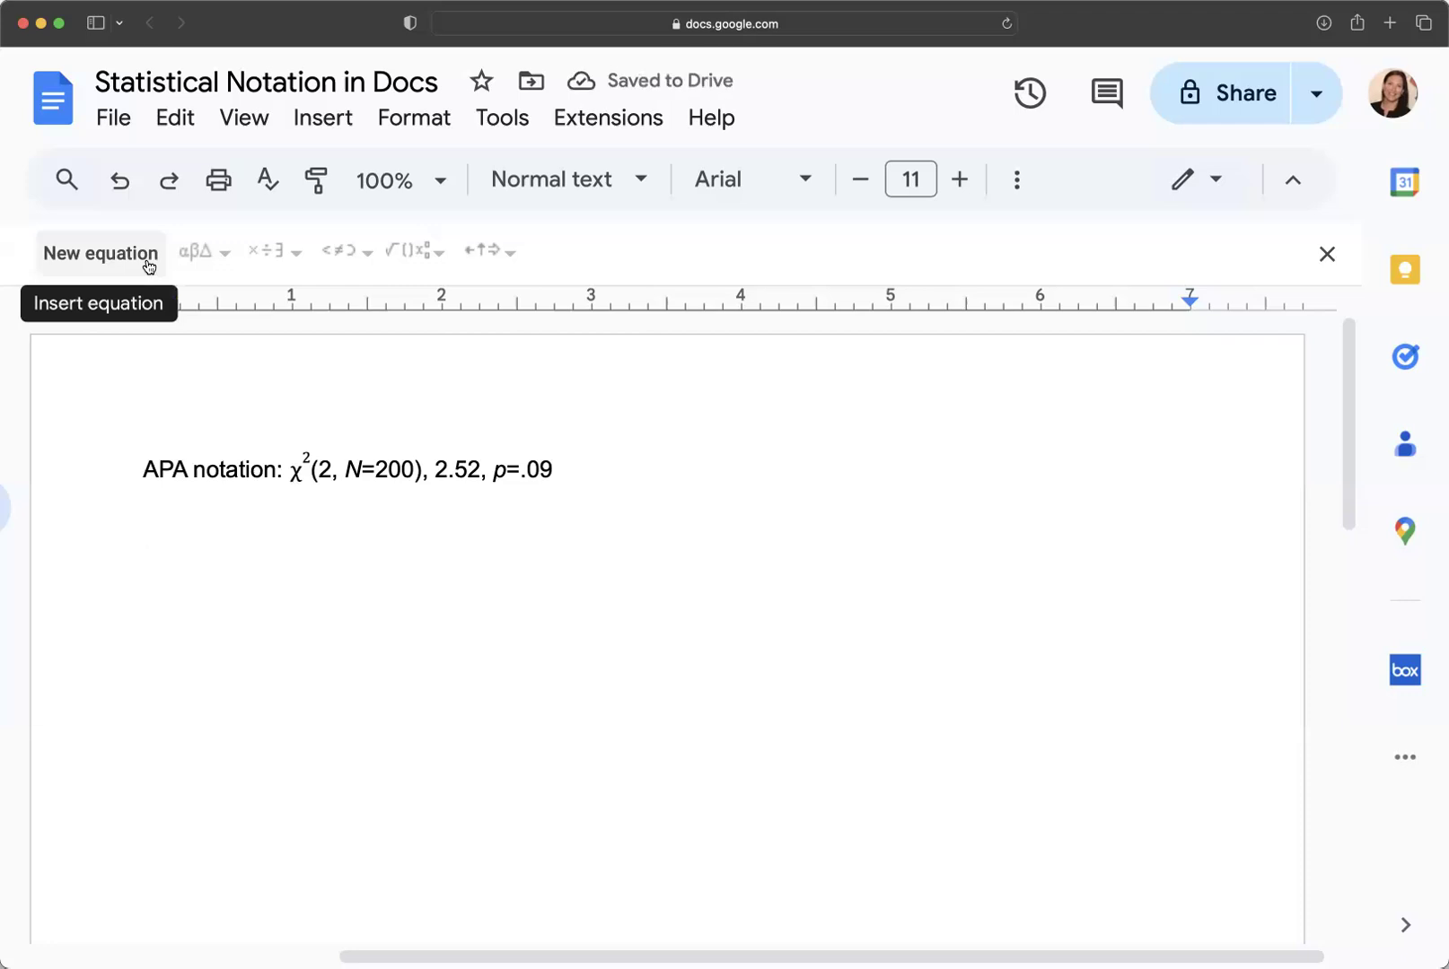
Type 'Cohen's d =' and insert an equation containing a fraction.
type("Cohen's f")
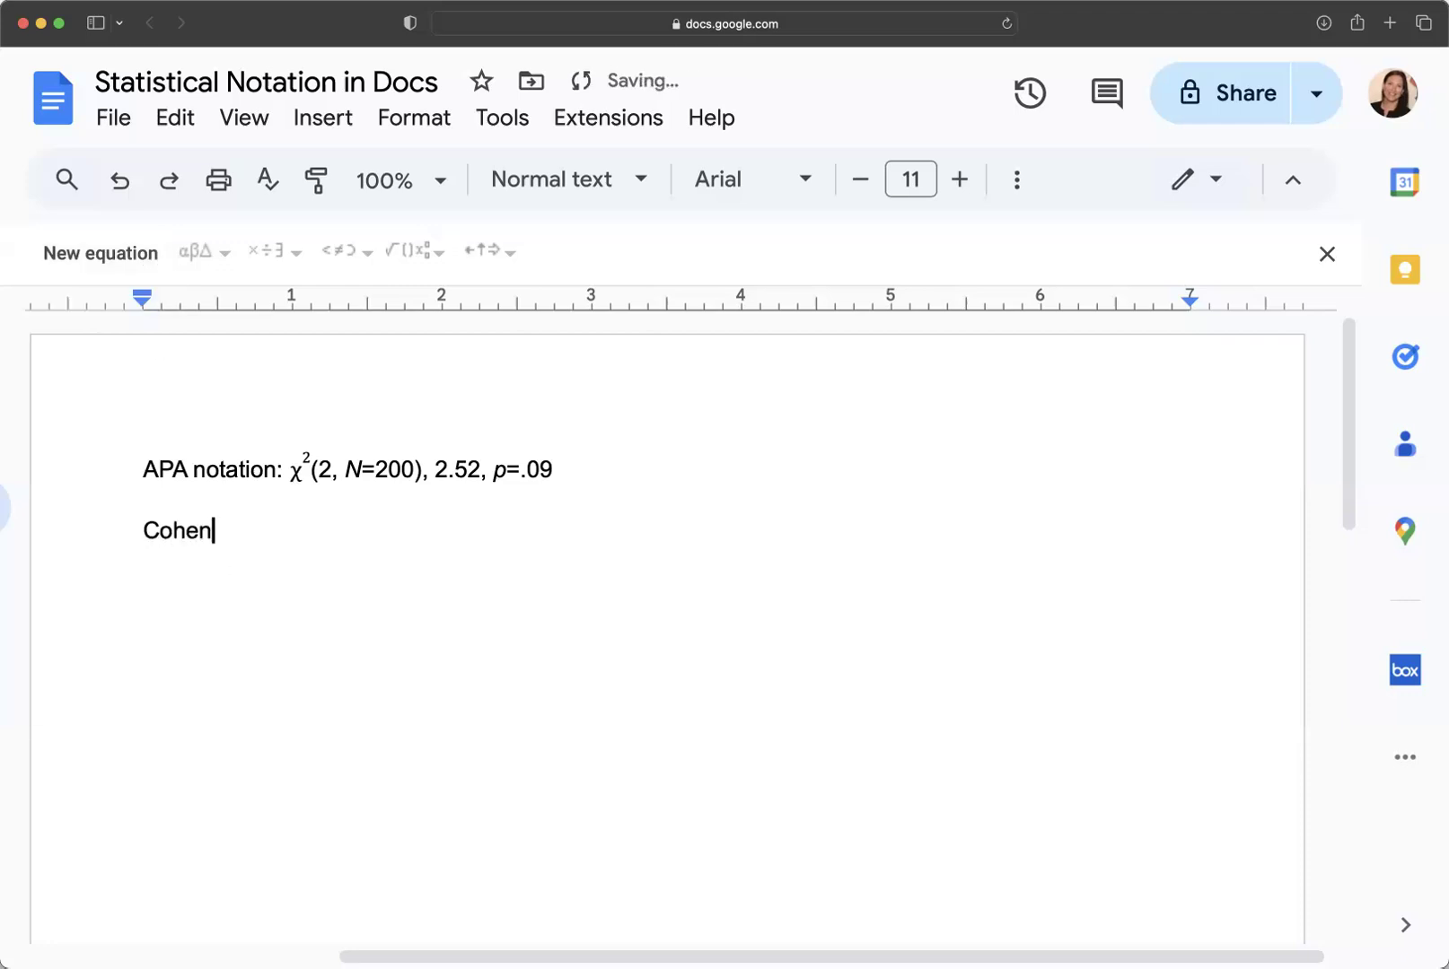
key("BackSpace")
type("d =")
left_click(117, 253)
left_click(432, 252)
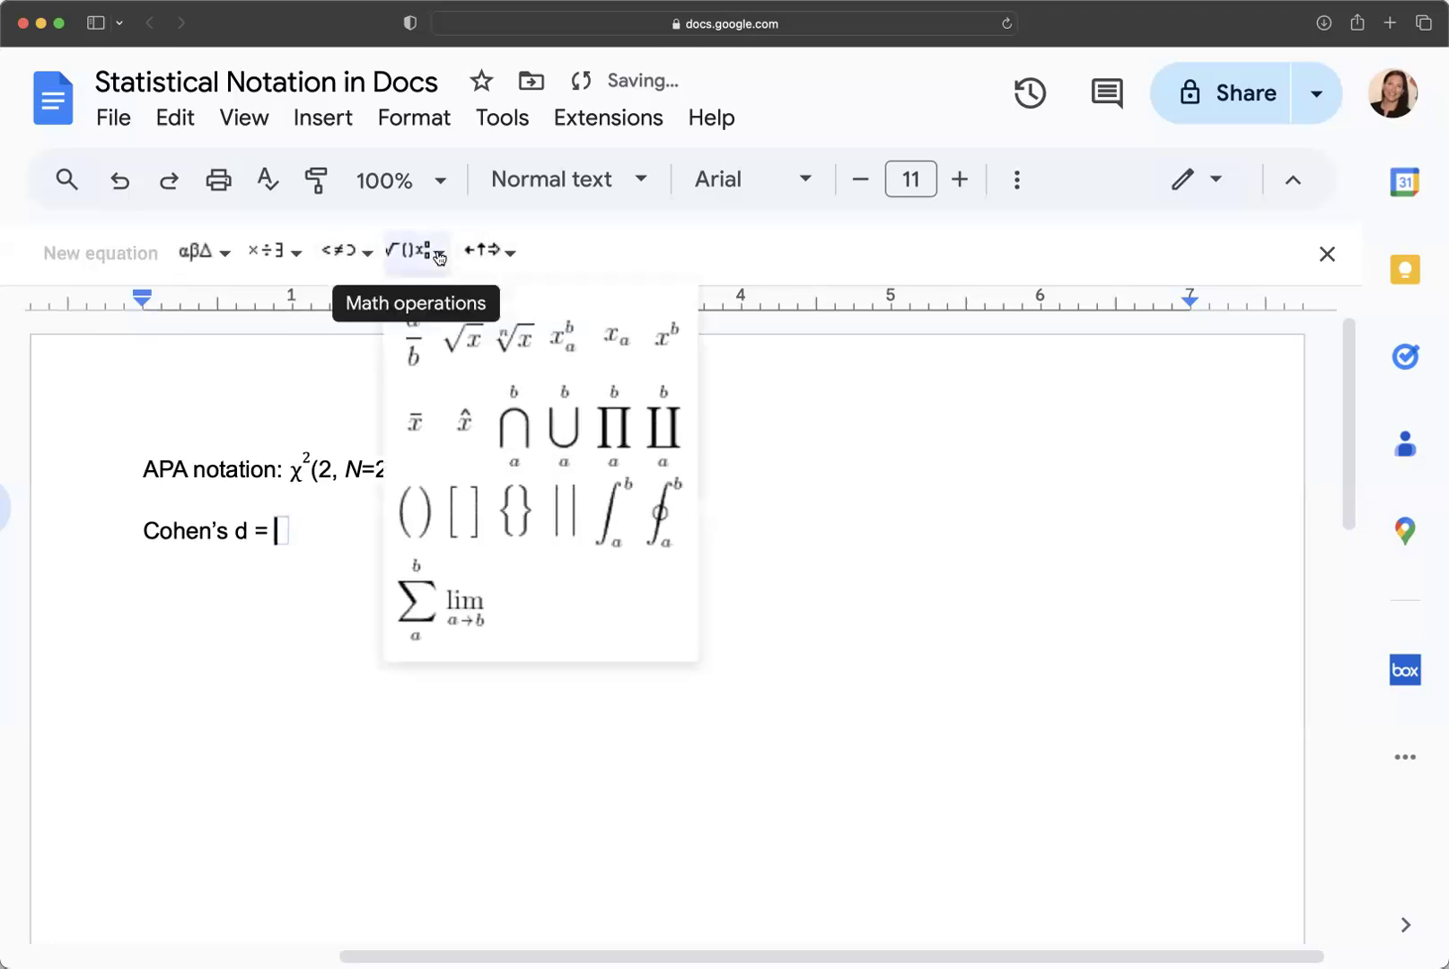
left_click(423, 348)
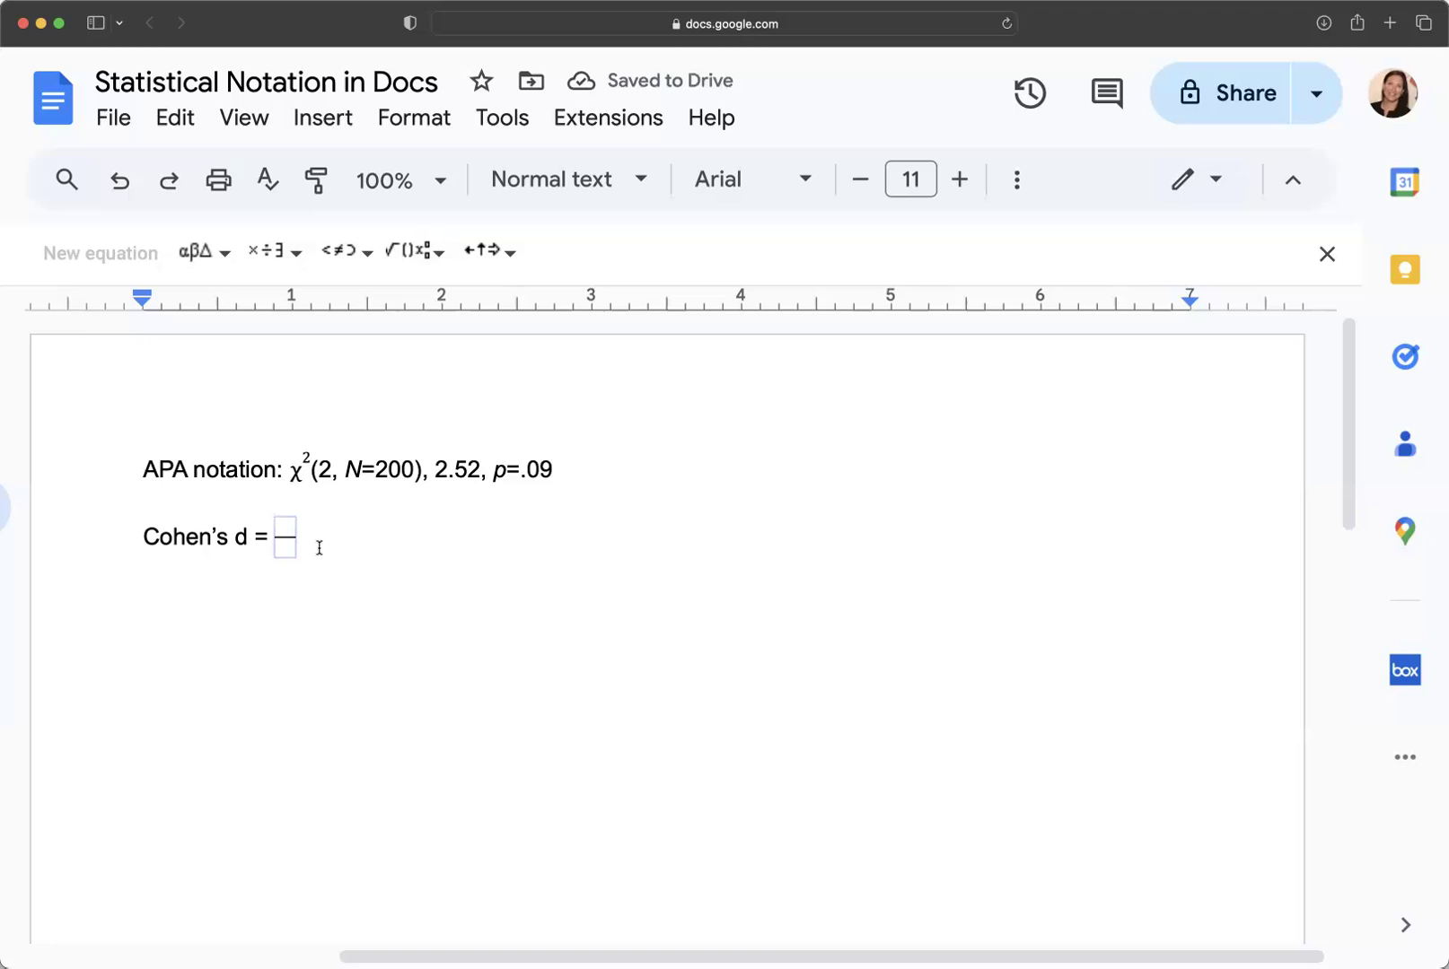
Fill the fraction with M−μ over SD, then start a new line below.
type("M-")
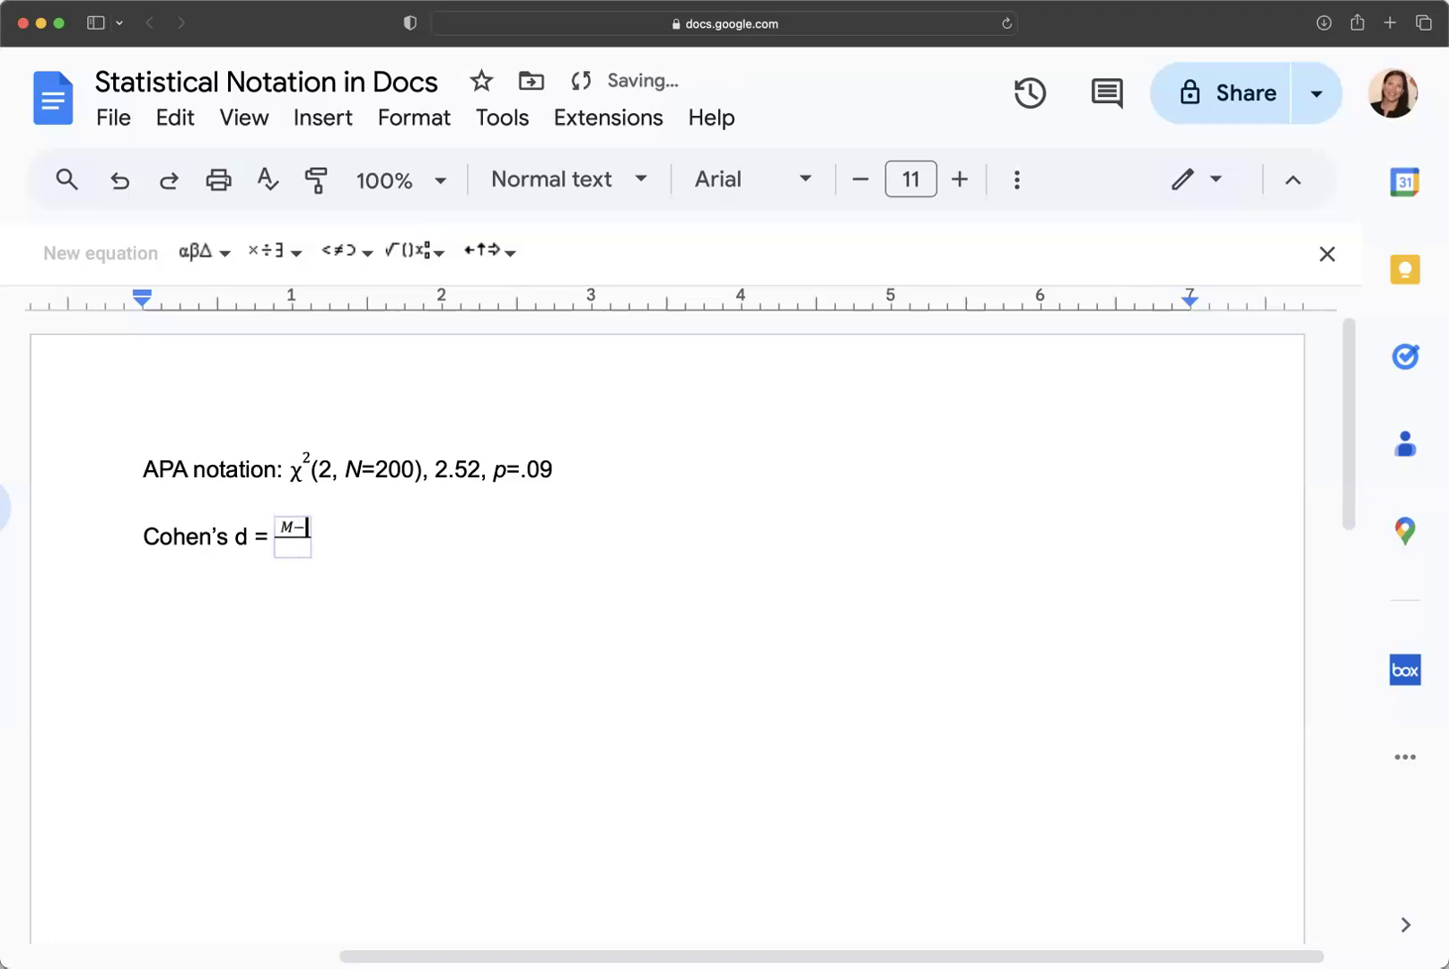
left_click(225, 254)
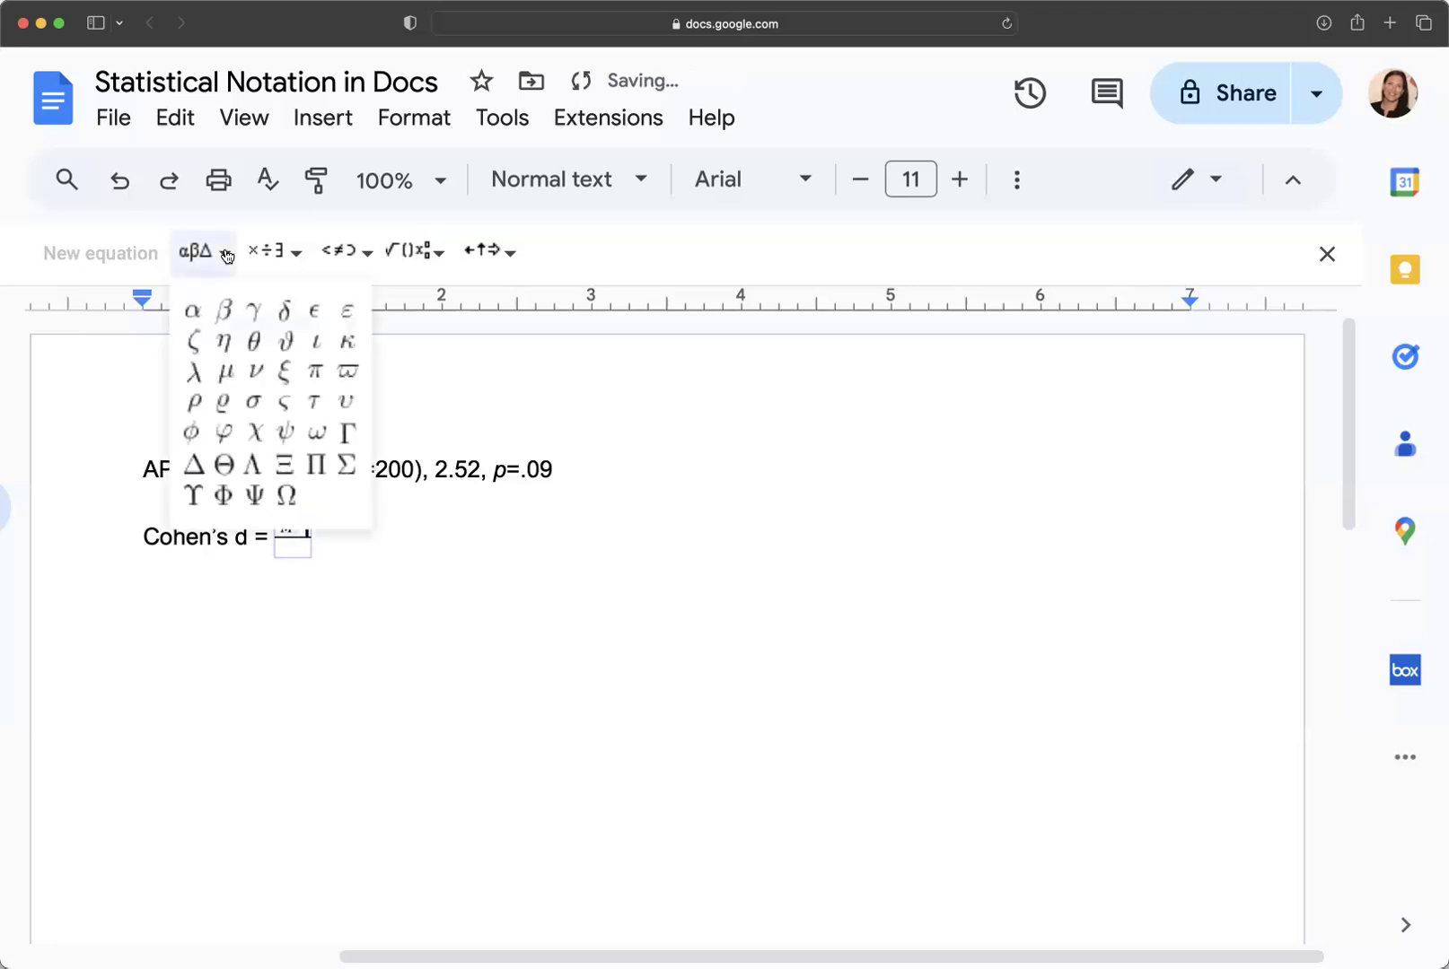
left_click(223, 372)
left_click(296, 549)
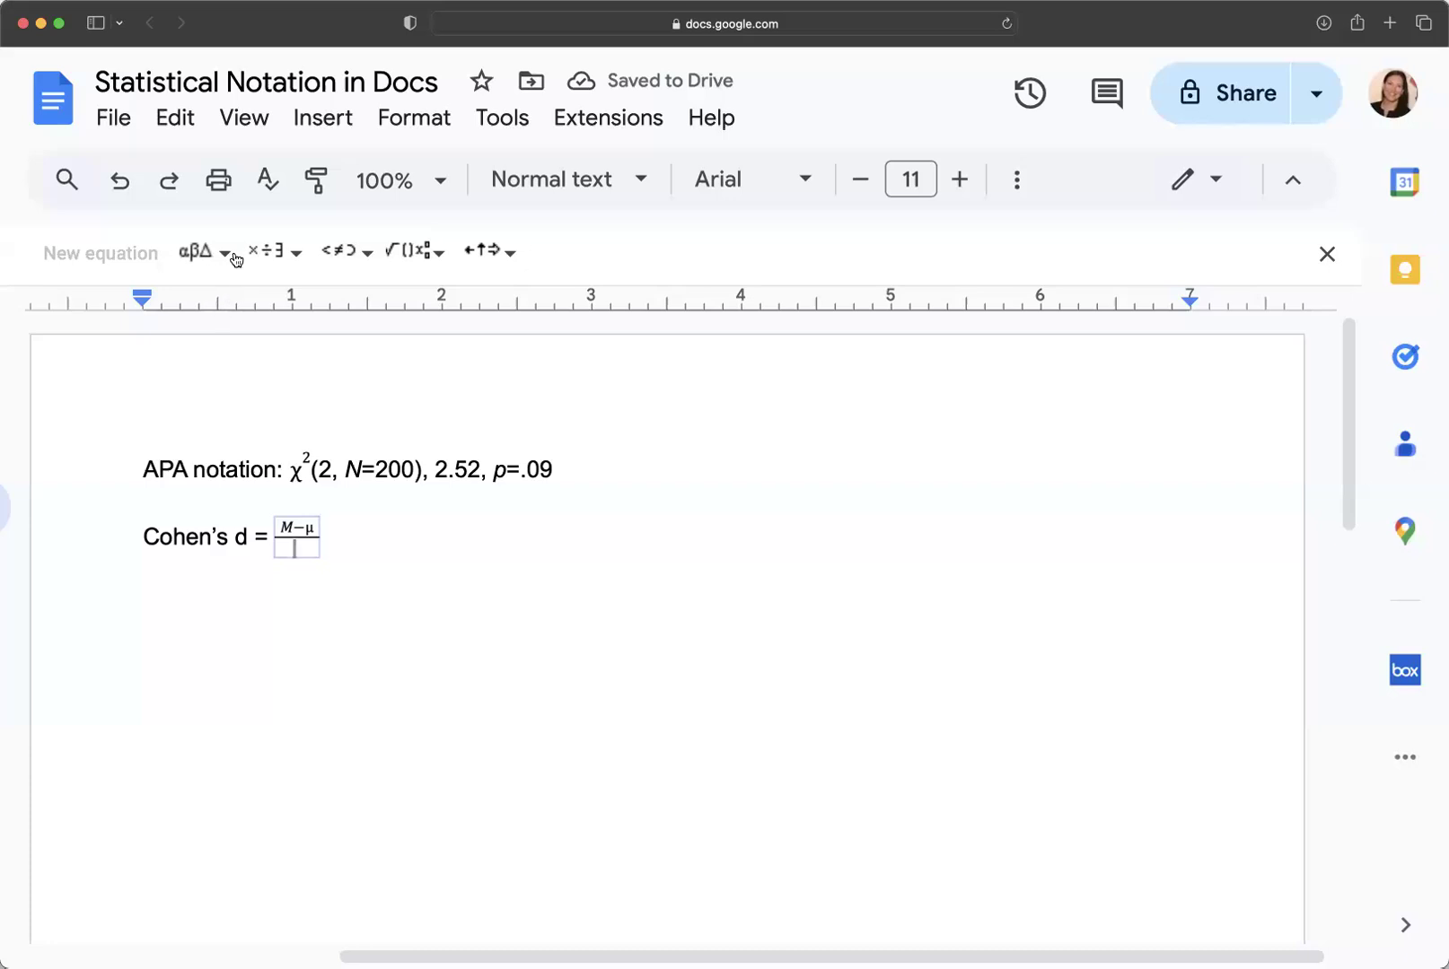
type("SD")
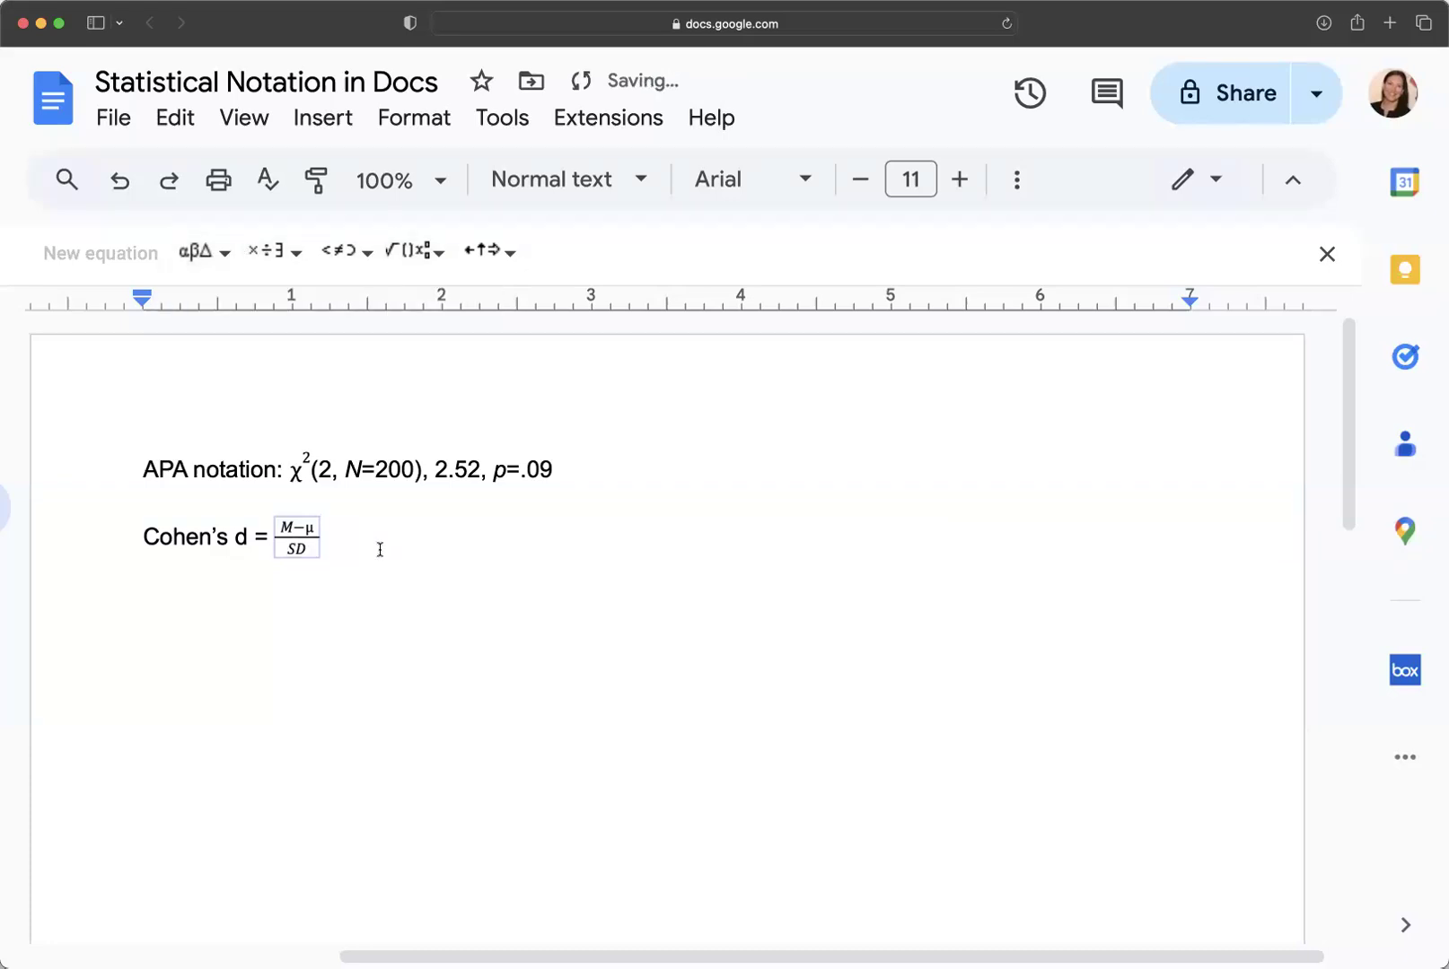
left_click(450, 566)
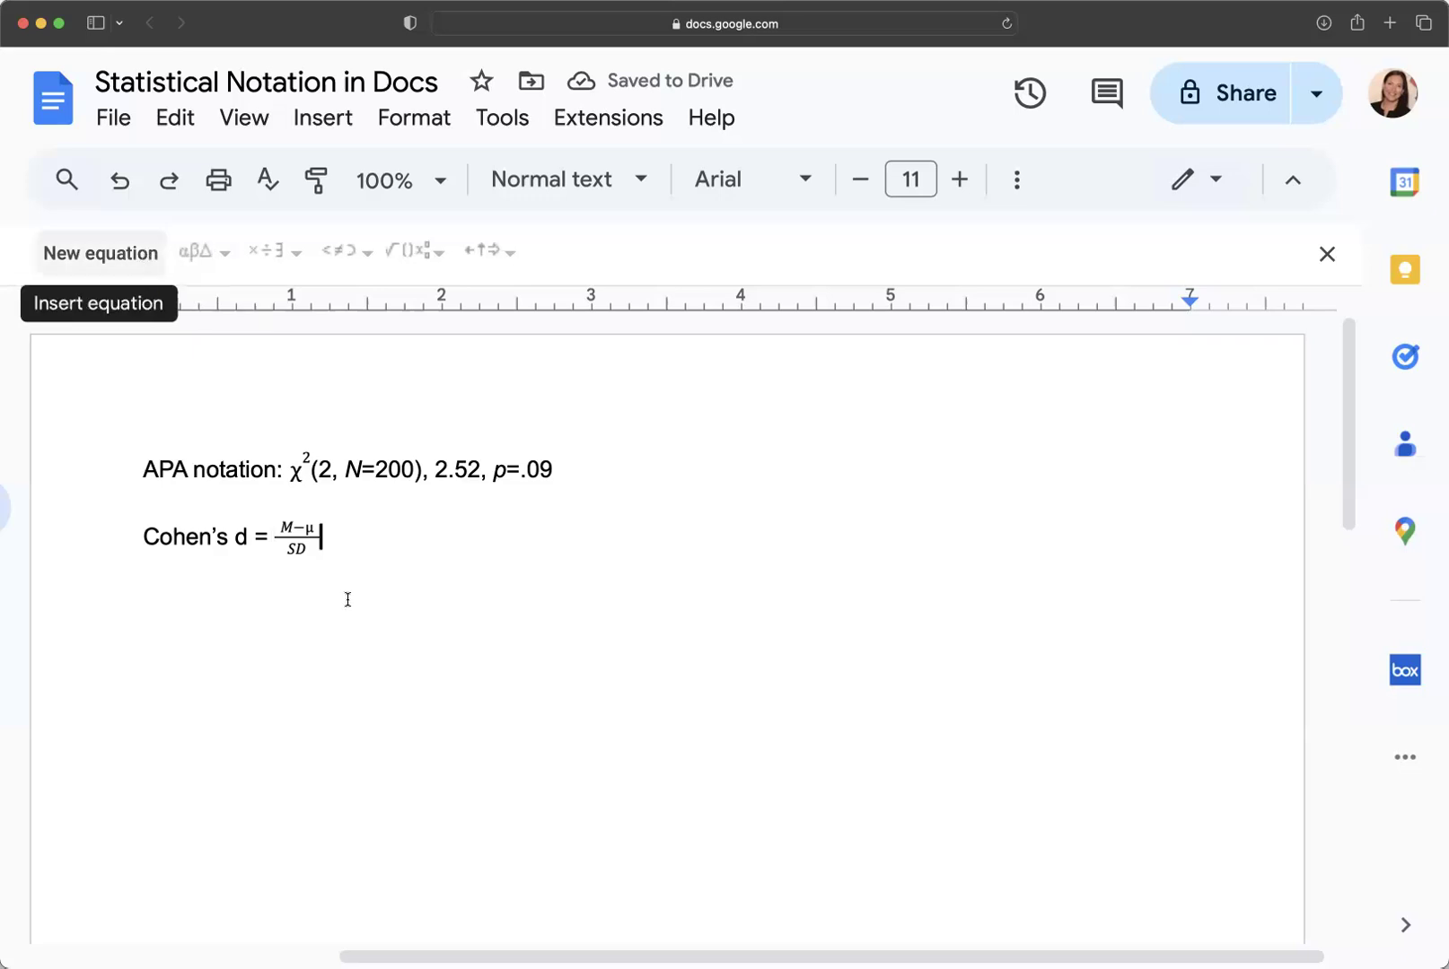
left_click(355, 539)
key("Return")
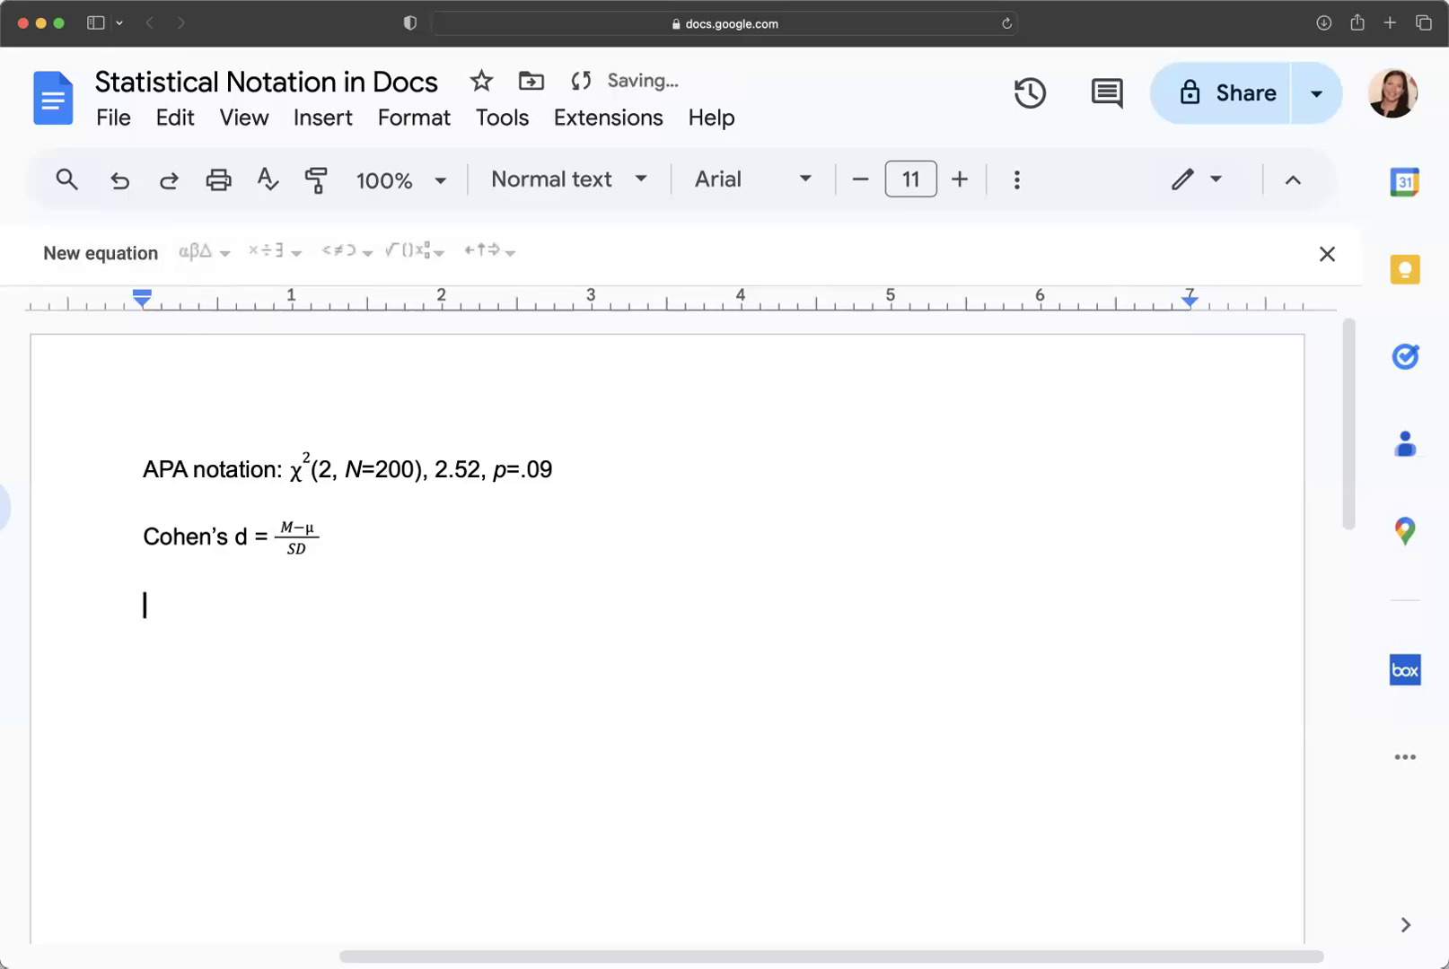
left_click(125, 253)
left_click(220, 256)
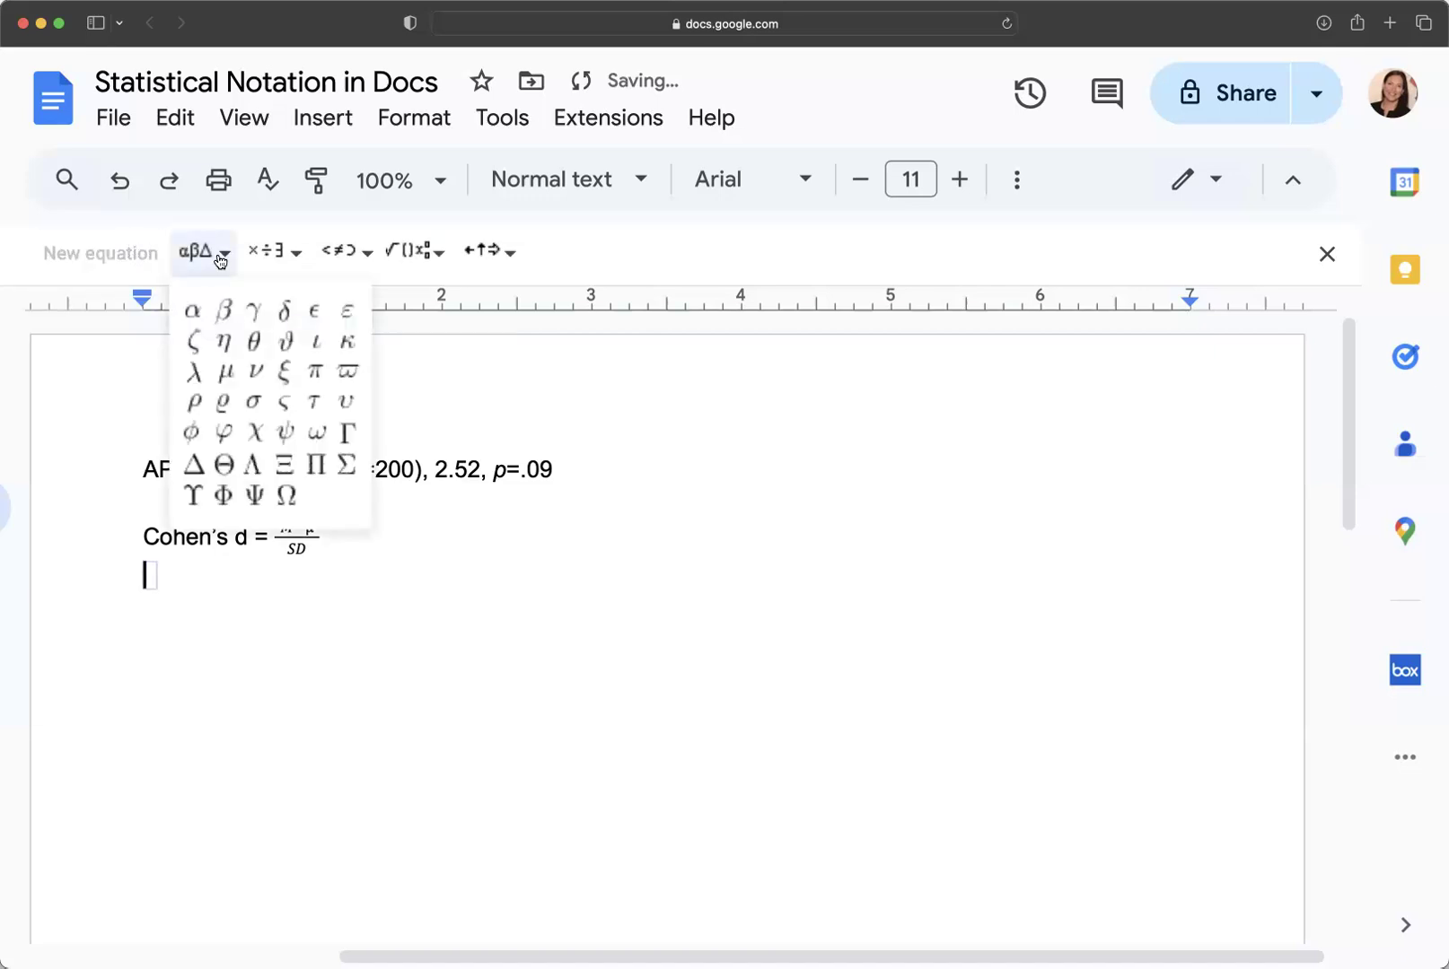
left_click(292, 253)
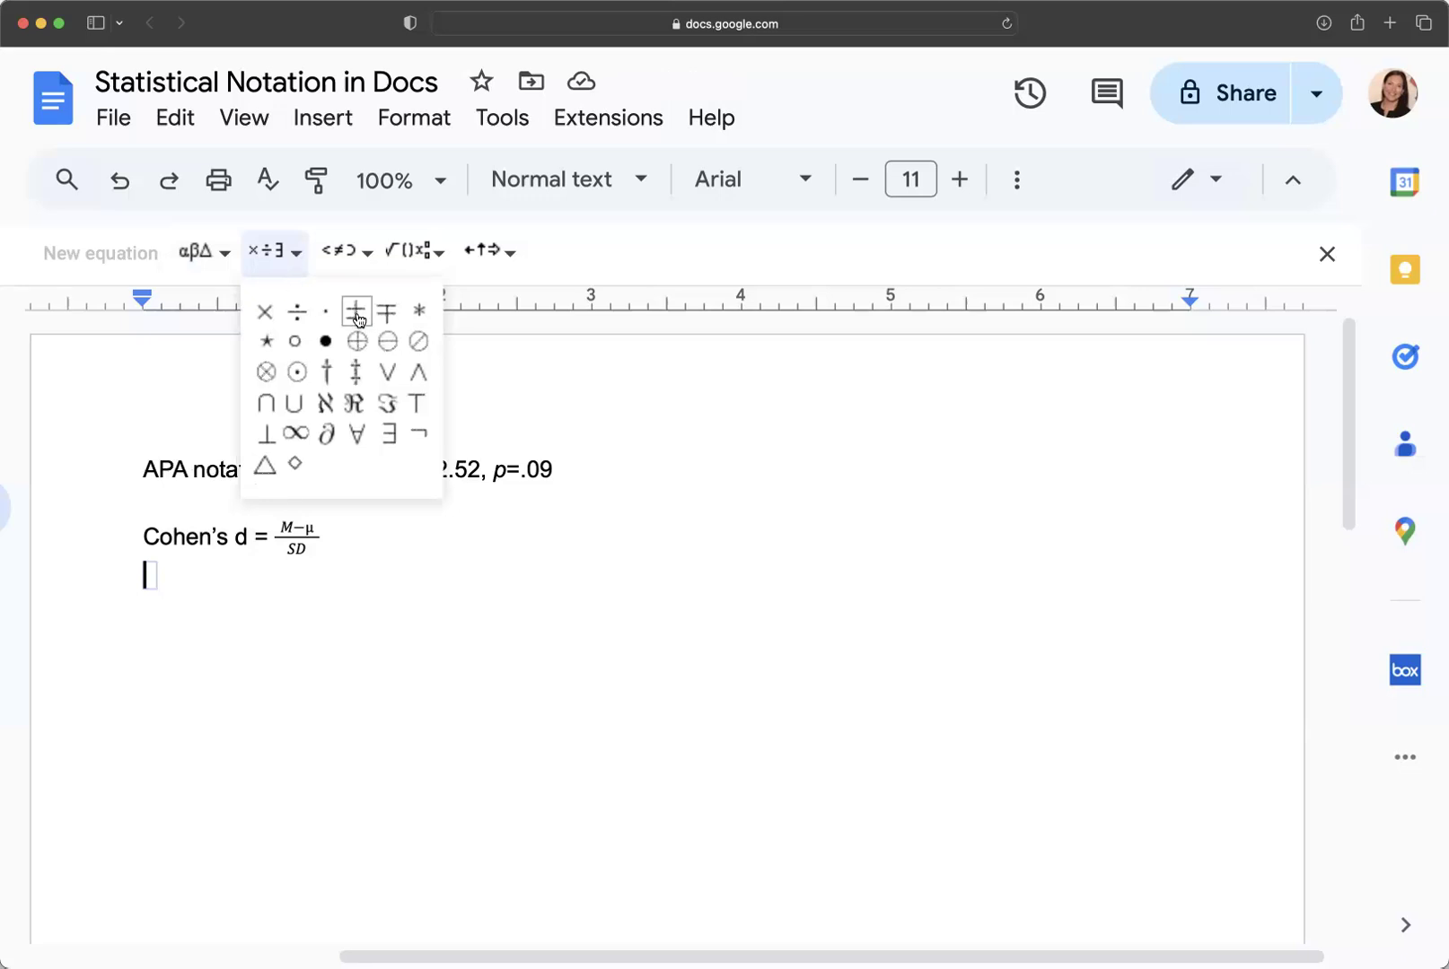
left_click(341, 253)
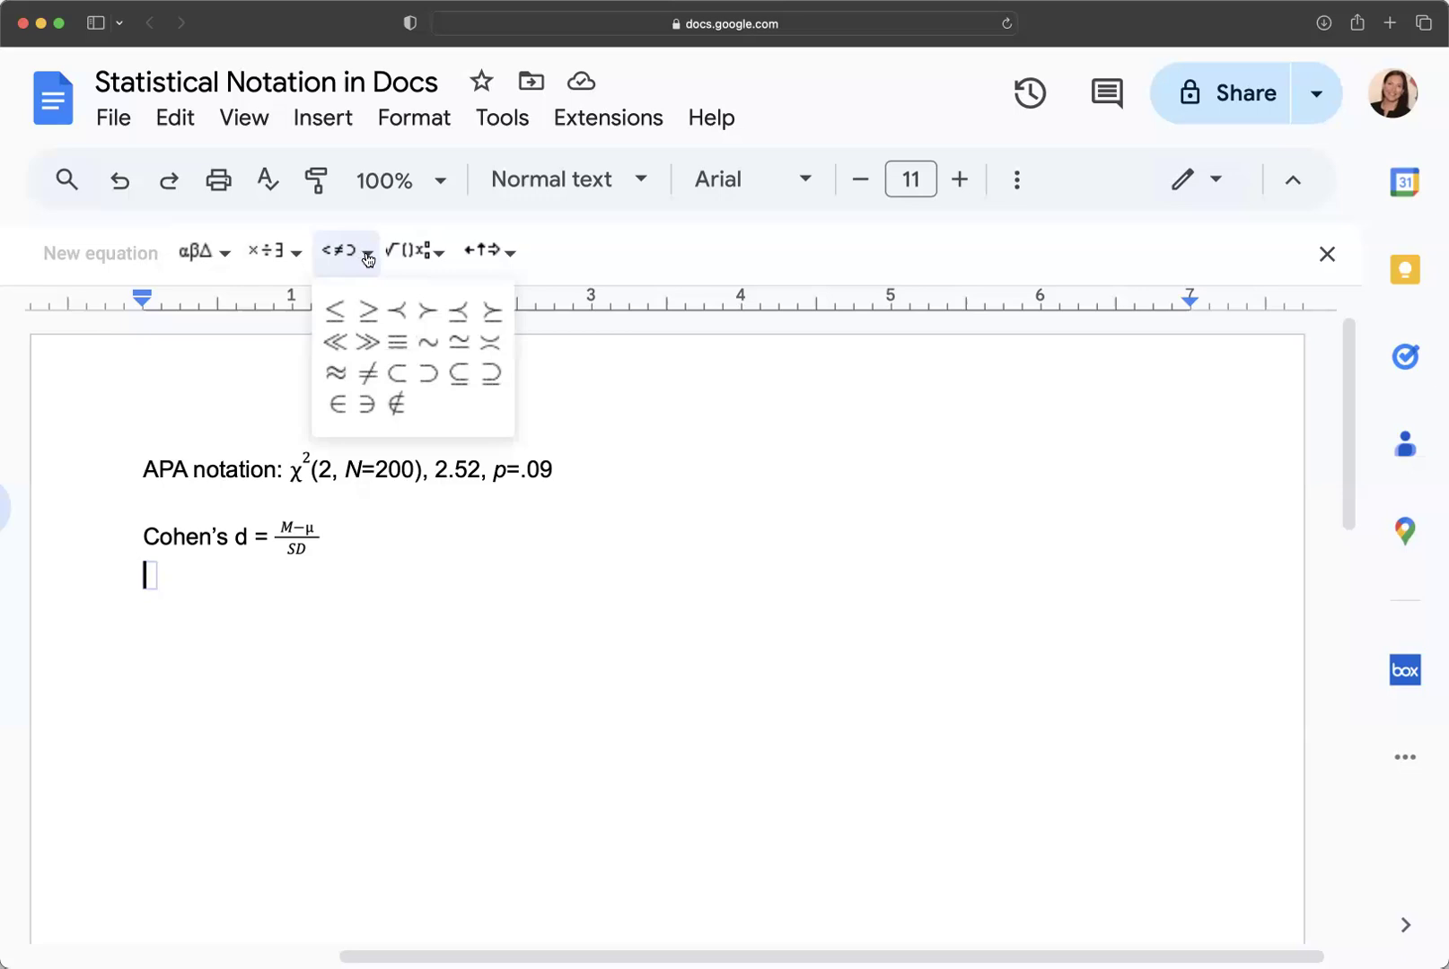
mouse_move(437, 261)
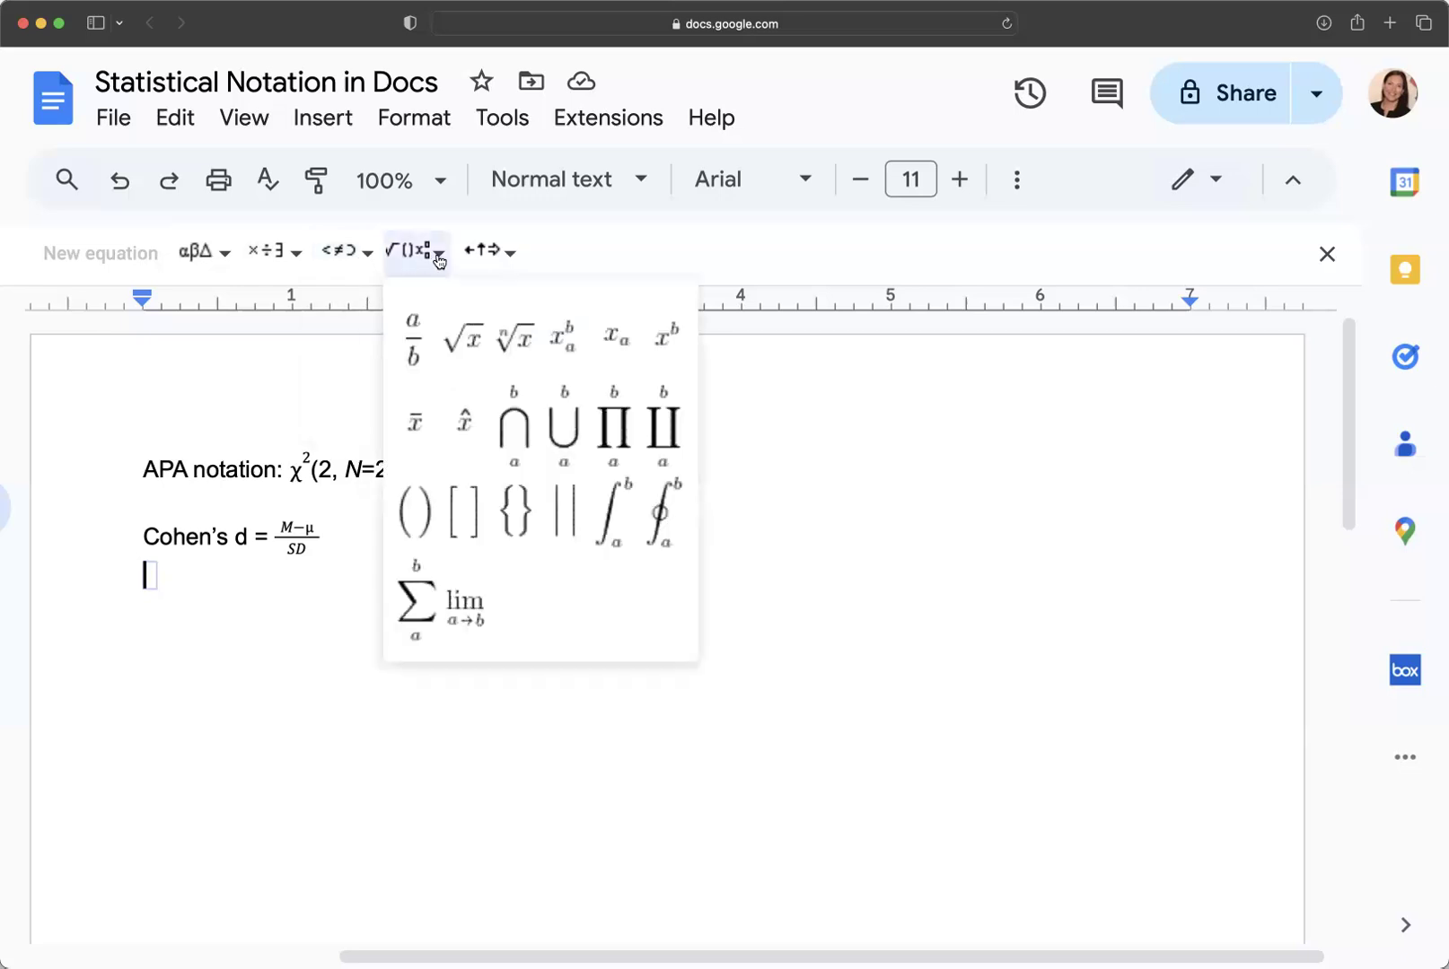
mouse_move(492, 259)
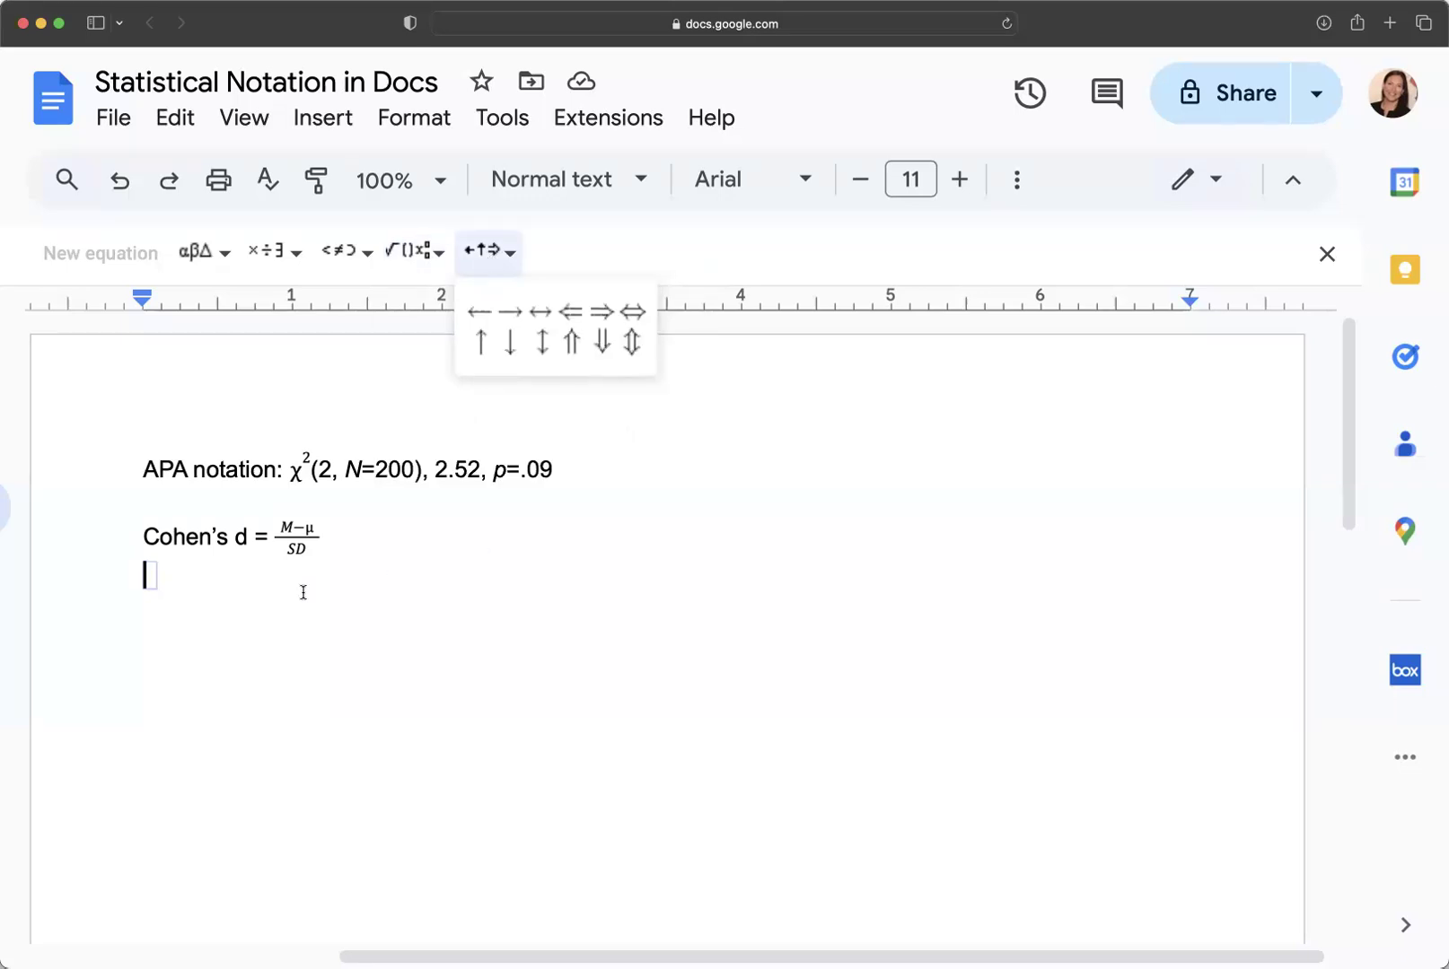
left_click(467, 600)
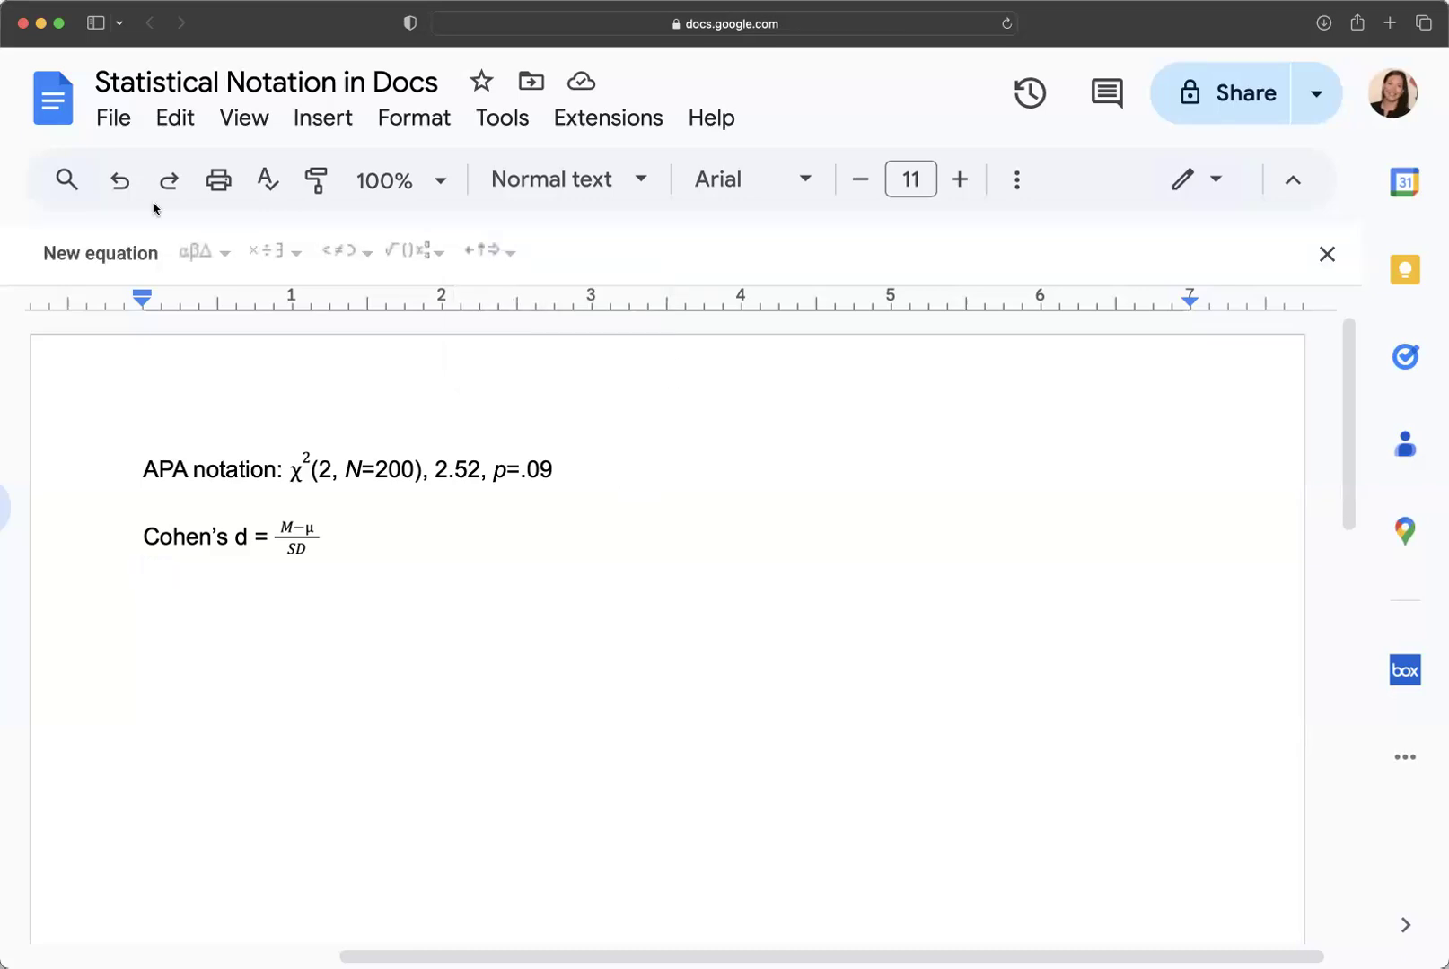
left_click(113, 117)
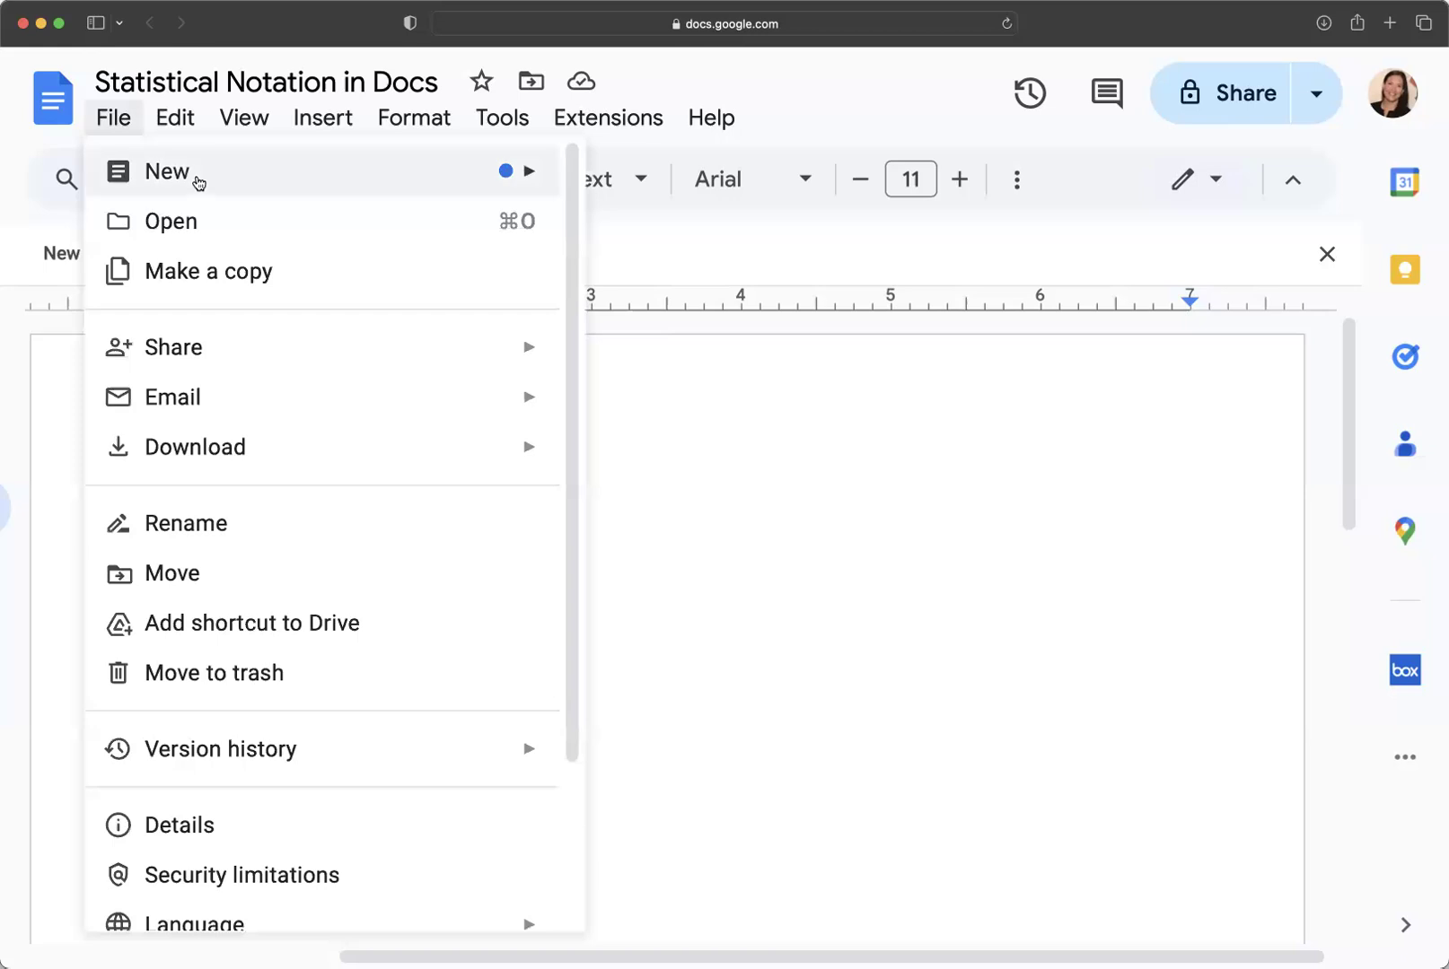
left_click(820, 93)
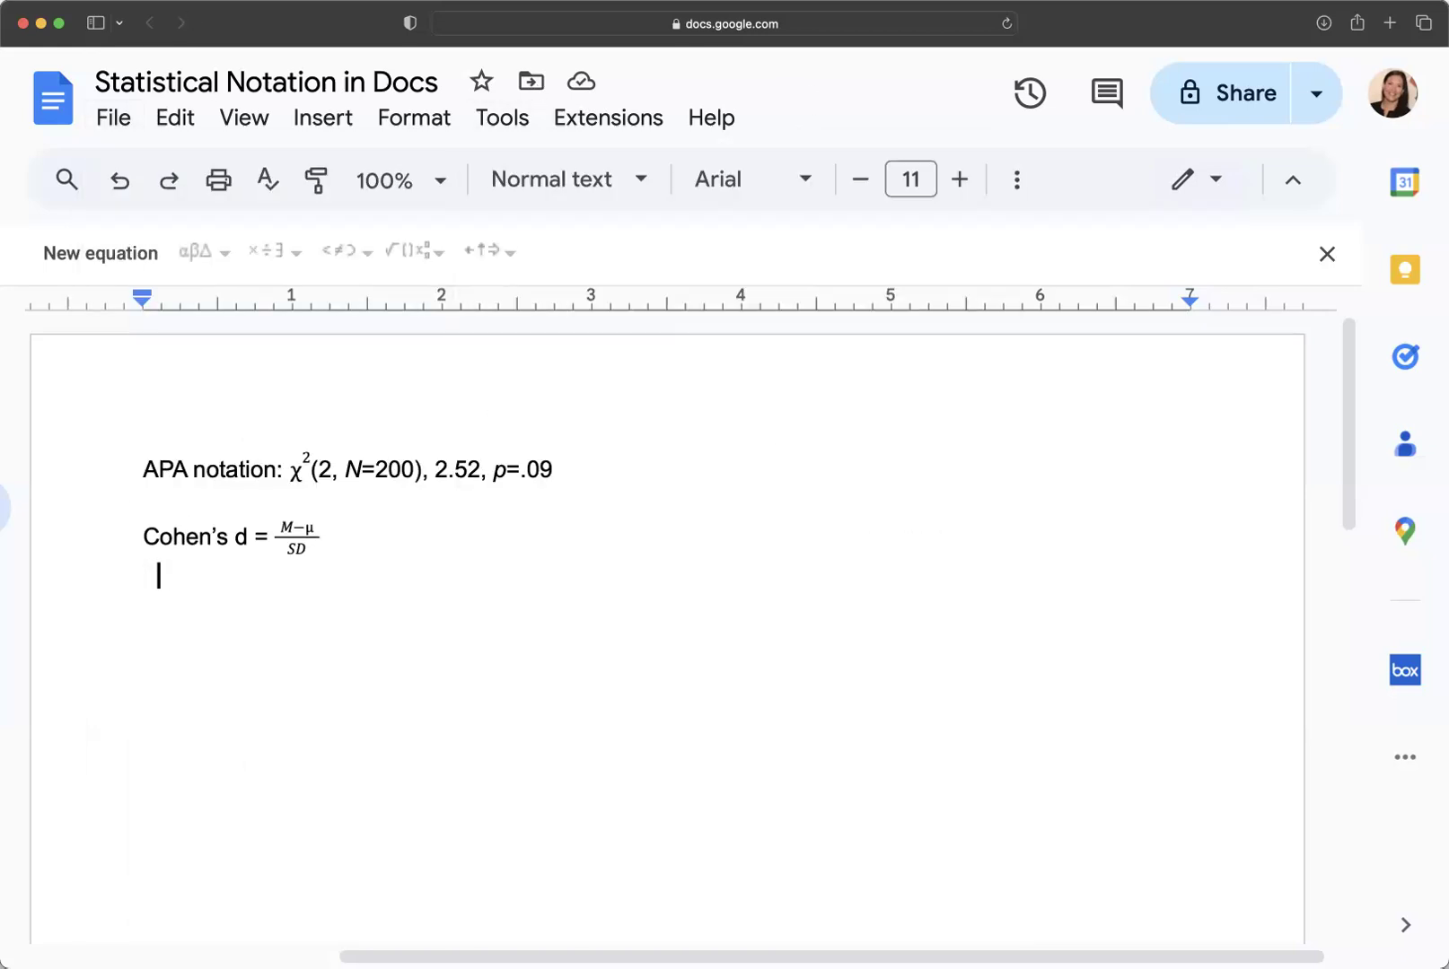